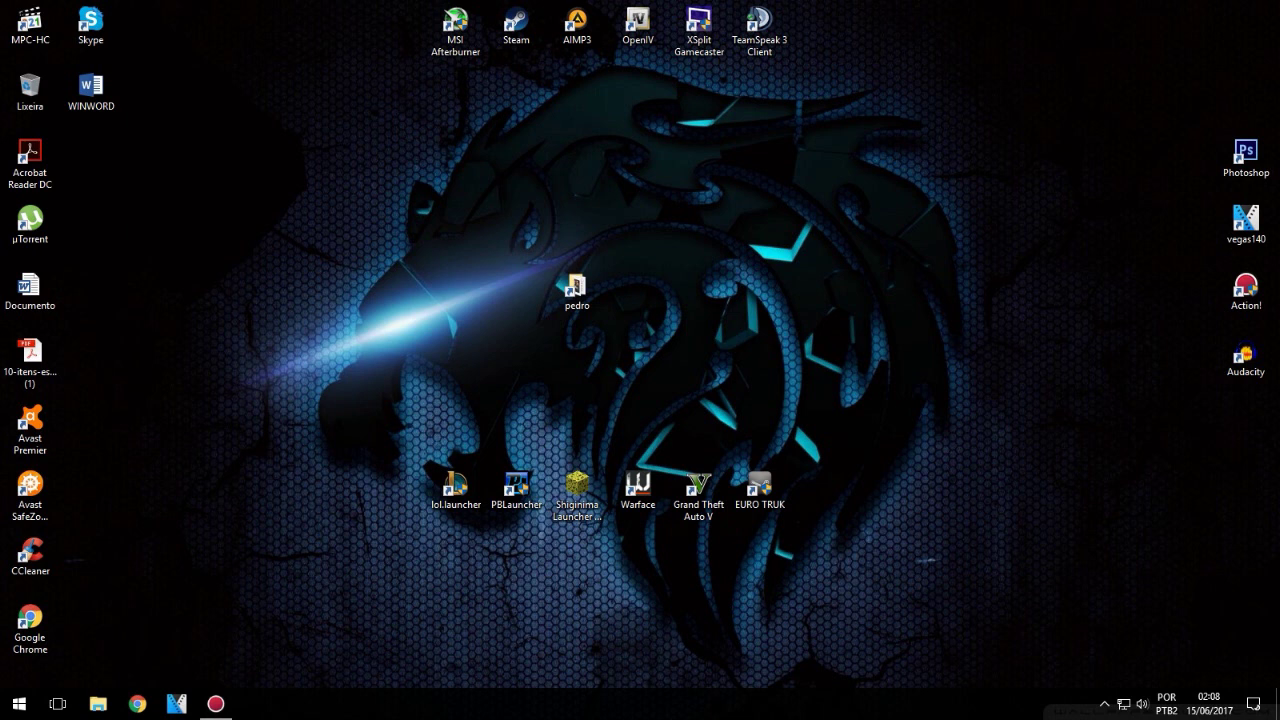
{"action": "right_click", "coordinate": [273, 265]}
{"action": "left_click", "coordinate": [318, 336]}
{"action": "right_click", "coordinate": [1007, 401]}
{"action": "left_click", "coordinate": [1209, 703]}
{"action": "left_click", "coordinate": [1209, 703]}
{"action": "left_click", "coordinate": [1209, 703]}
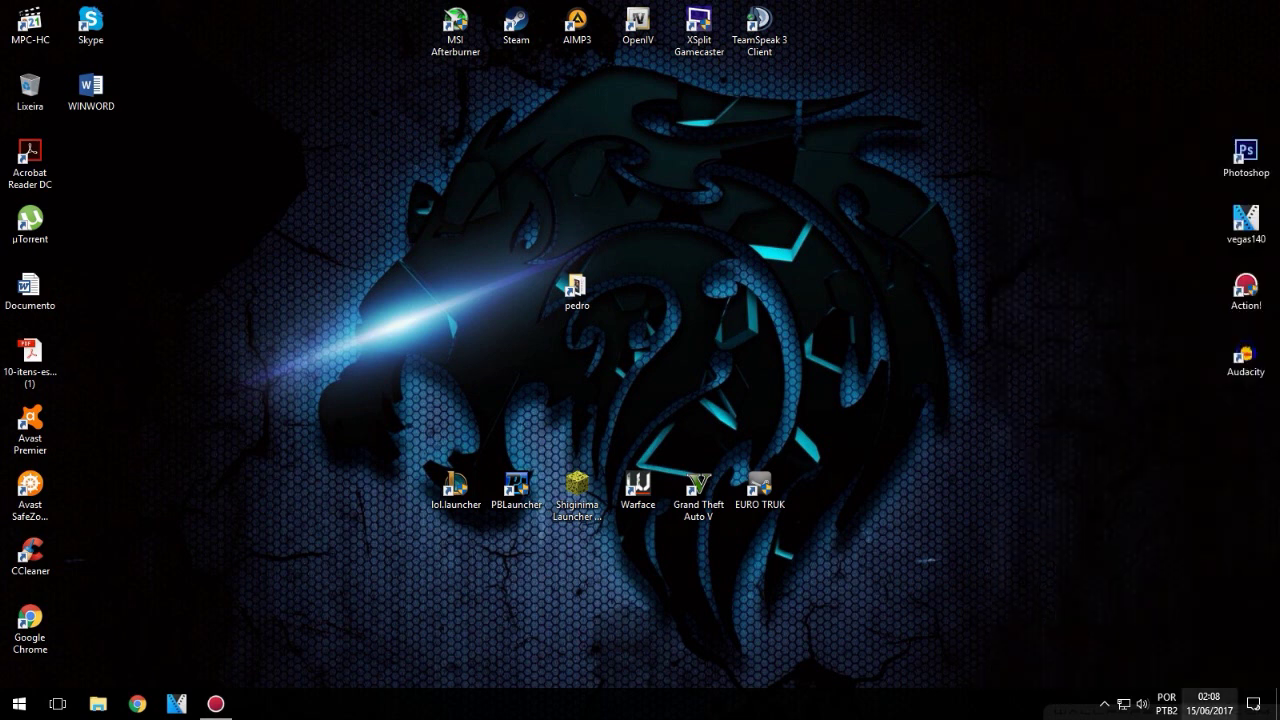
{"action": "left_click", "coordinate": [1209, 703]}
{"action": "left_click", "coordinate": [1209, 703]}
{"action": "right_click", "coordinate": [761, 200]}
{"action": "left_click", "coordinate": [807, 270]}
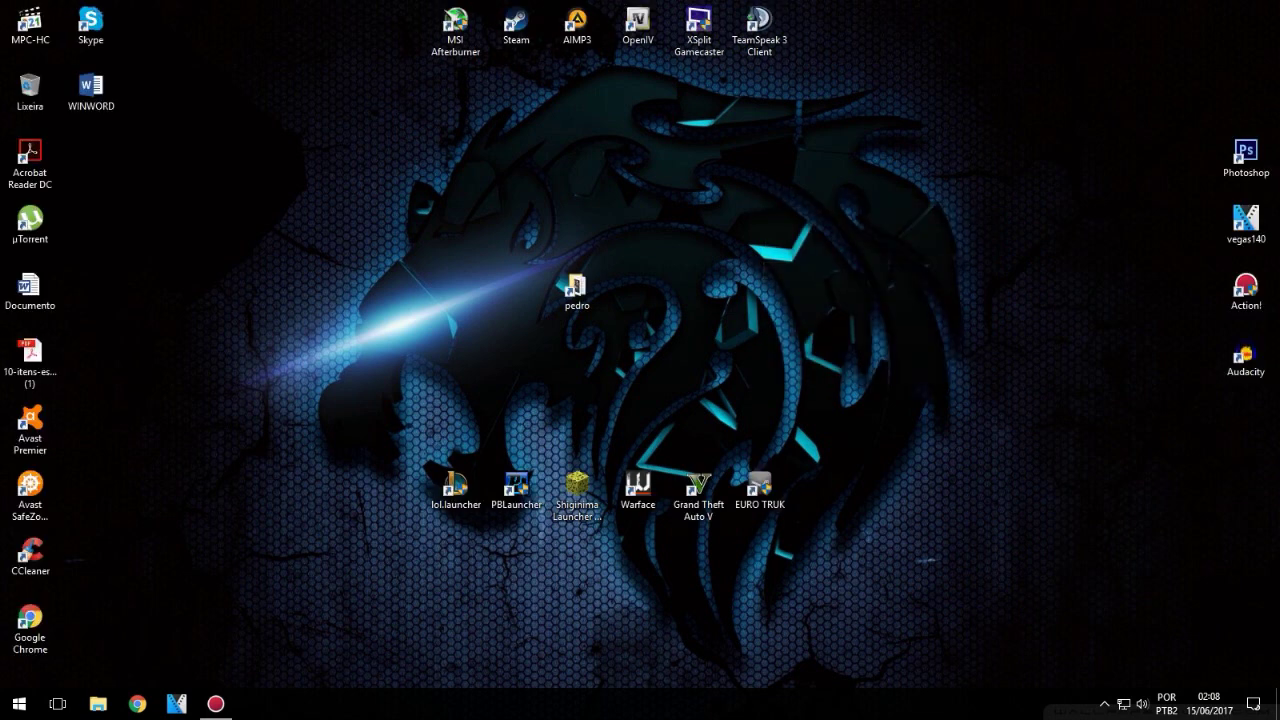
{"action": "right_click", "coordinate": [667, 137]}
{"action": "left_click", "coordinate": [711, 202]}
{"action": "right_click", "coordinate": [875, 321]}
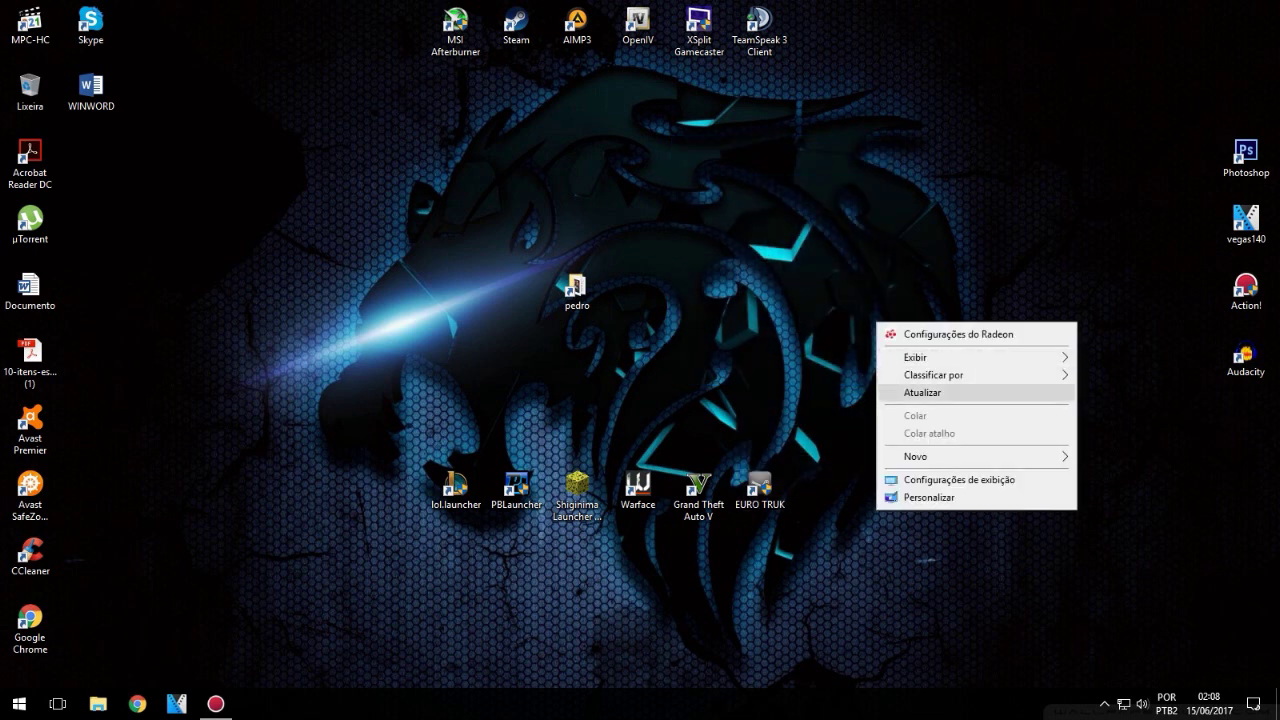
{"action": "left_click", "coordinate": [905, 394]}
- Open the file location of the lol.launcher shortcut and go into the Config folder of LeagueofLegends
{"action": "left_click", "coordinate": [456, 488]}
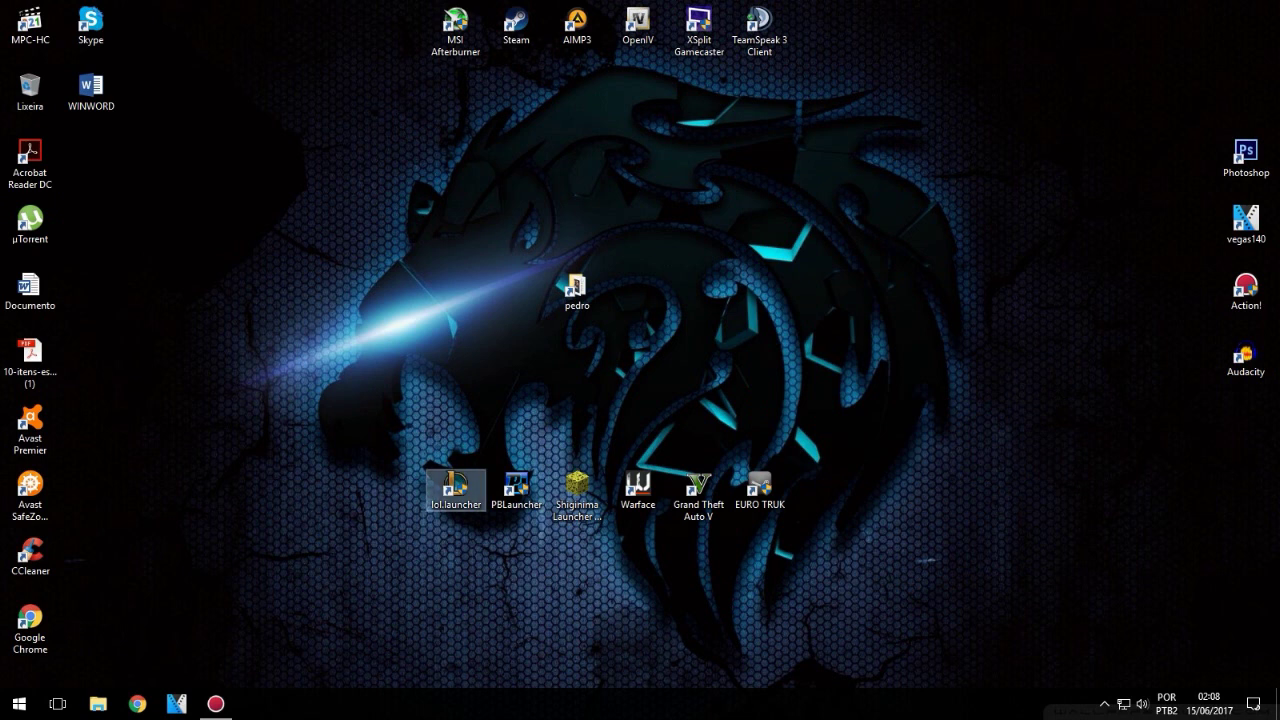
{"action": "right_click", "coordinate": [458, 494]}
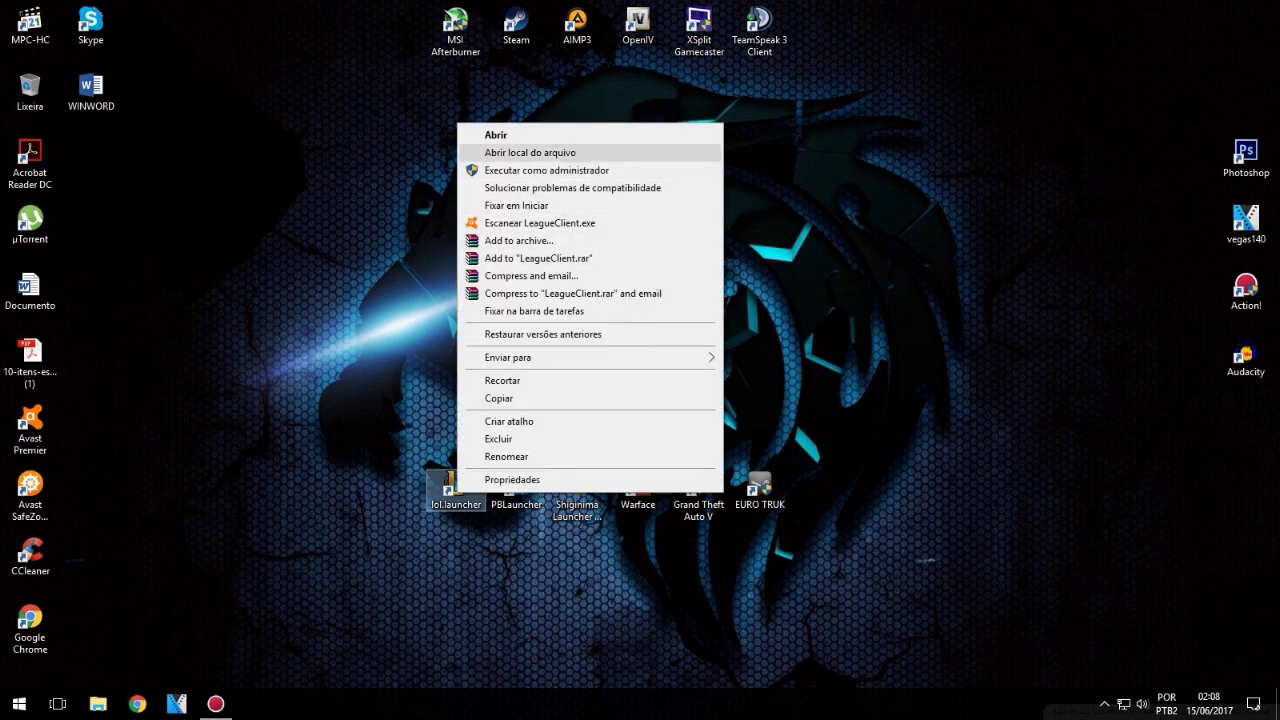
{"action": "left_click", "coordinate": [530, 152]}
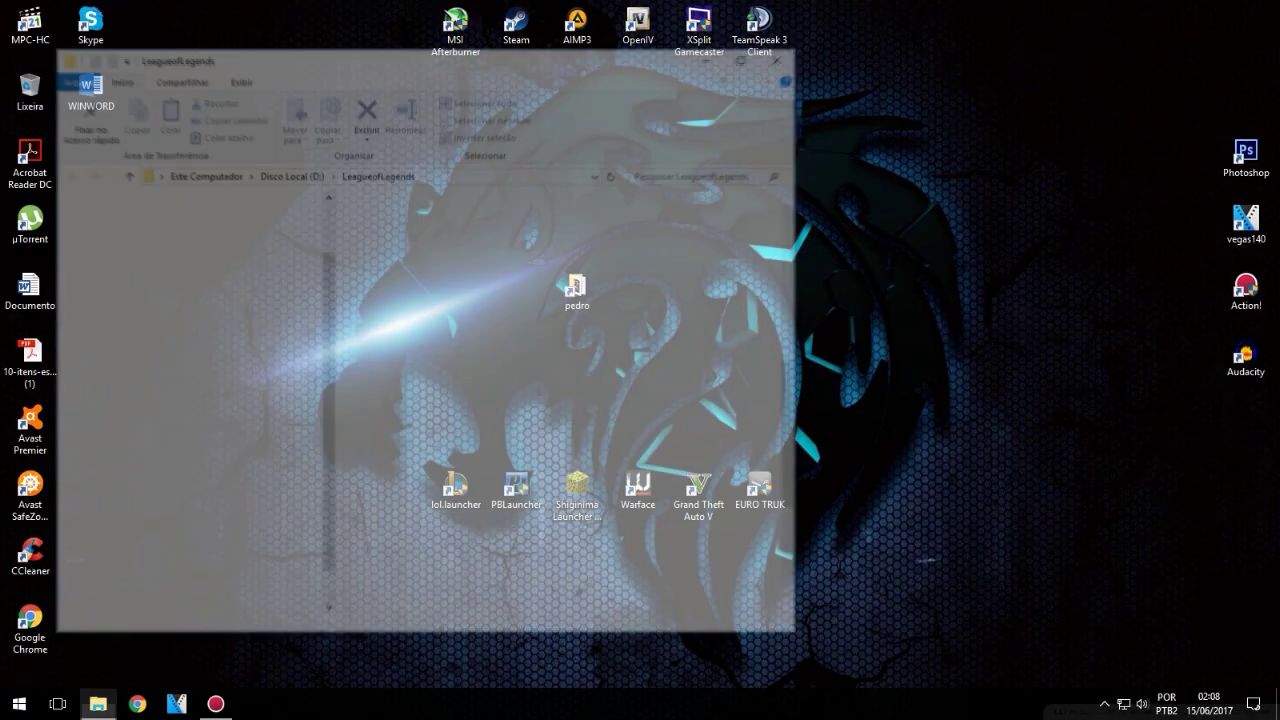
{"action": "scroll", "coordinate": [400, 357], "scroll_direction": "up", "scroll_amount": 9}
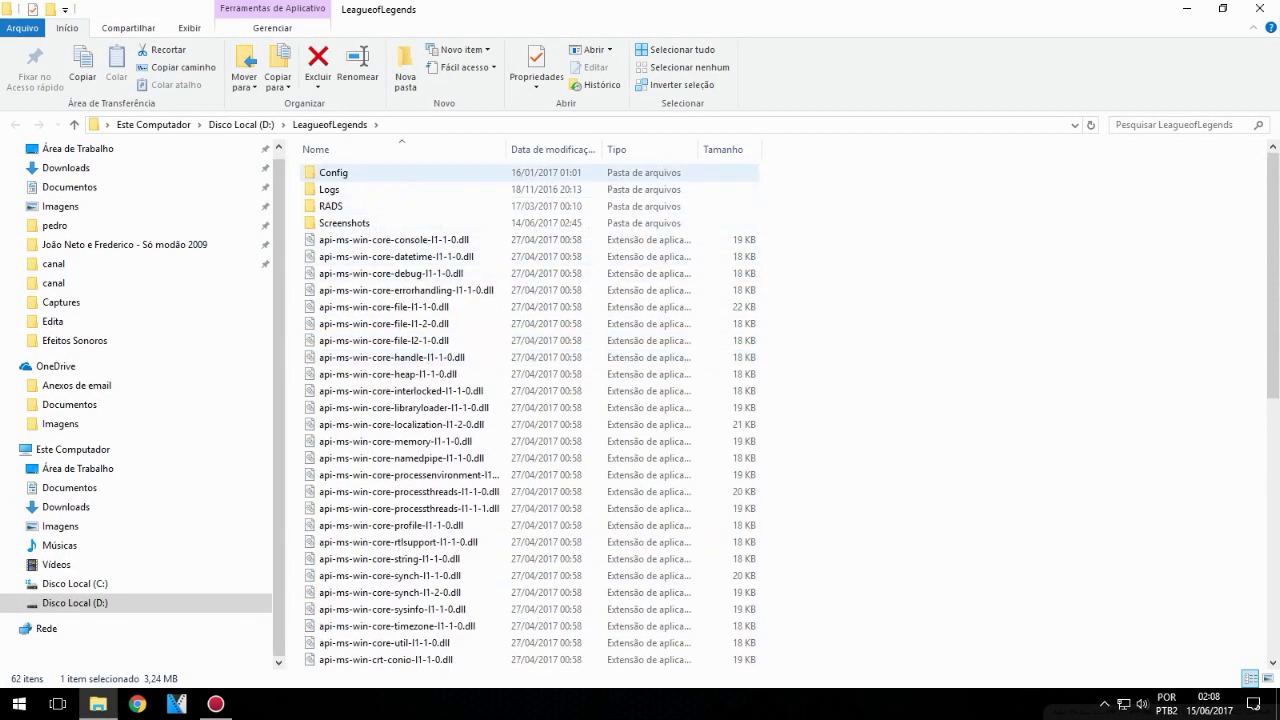
{"action": "double_click", "coordinate": [335, 172]}
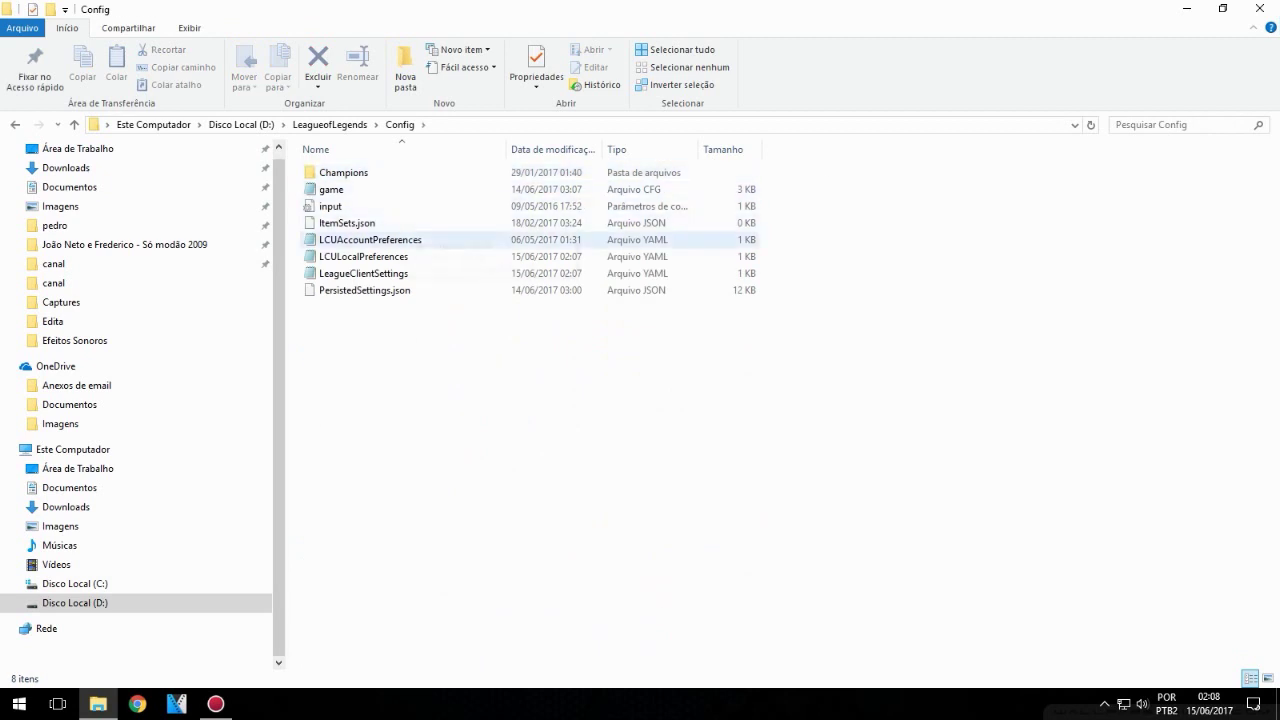
{"action": "left_click", "coordinate": [329, 124]}
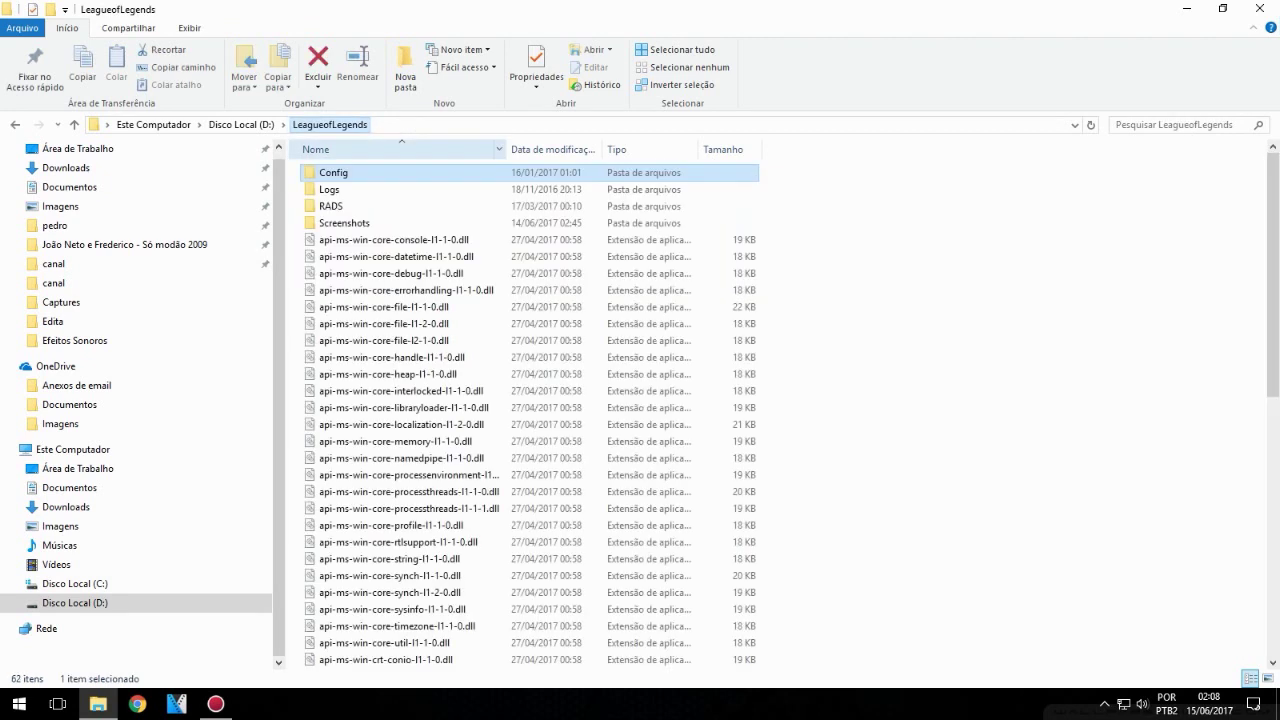
{"action": "double_click", "coordinate": [350, 173]}
- Open the LeagueClientSettings YAML file with Bloco de notas and look through its contents
{"action": "left_click", "coordinate": [400, 273]}
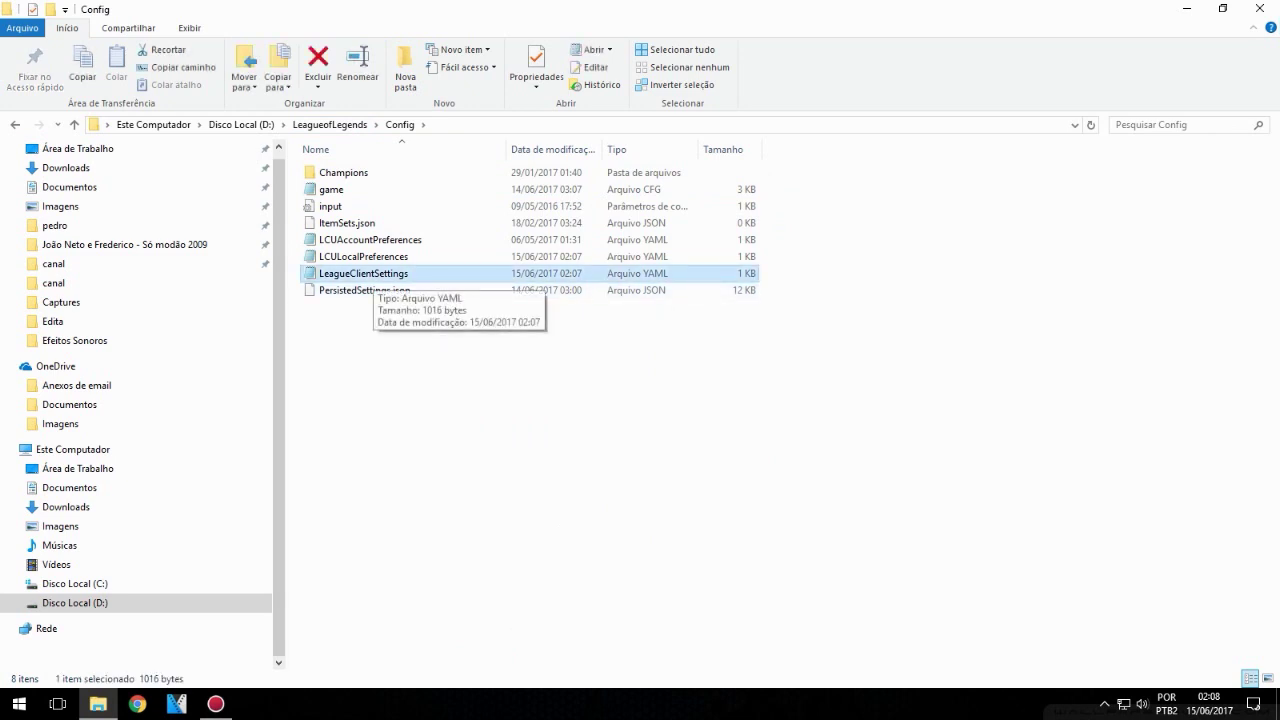
{"action": "right_click", "coordinate": [401, 278]}
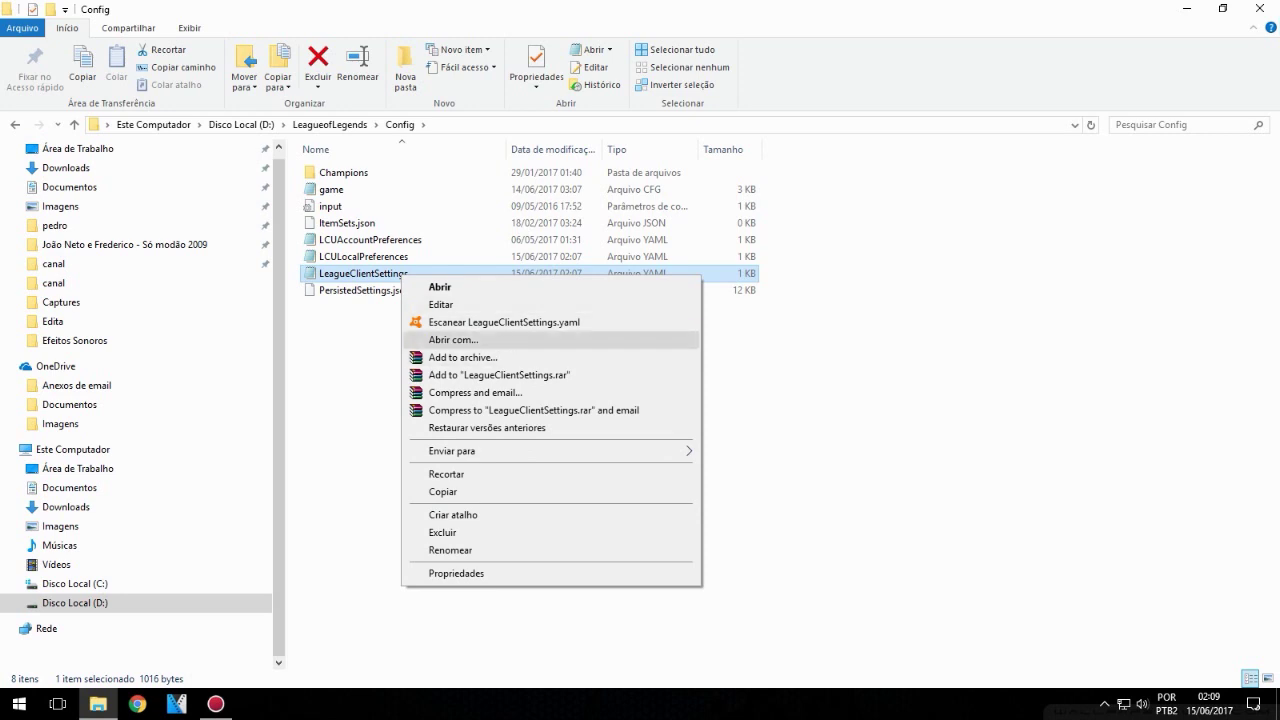
{"action": "left_click", "coordinate": [453, 340]}
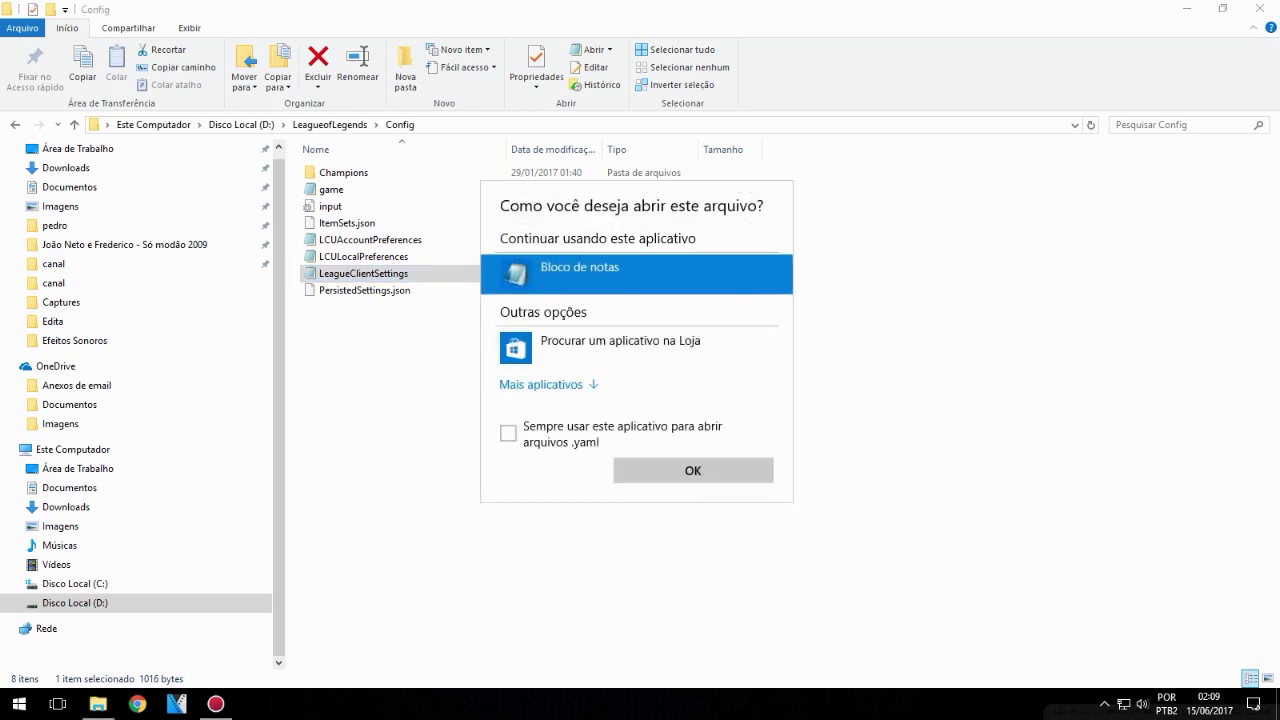
{"action": "key", "text": "Return"}
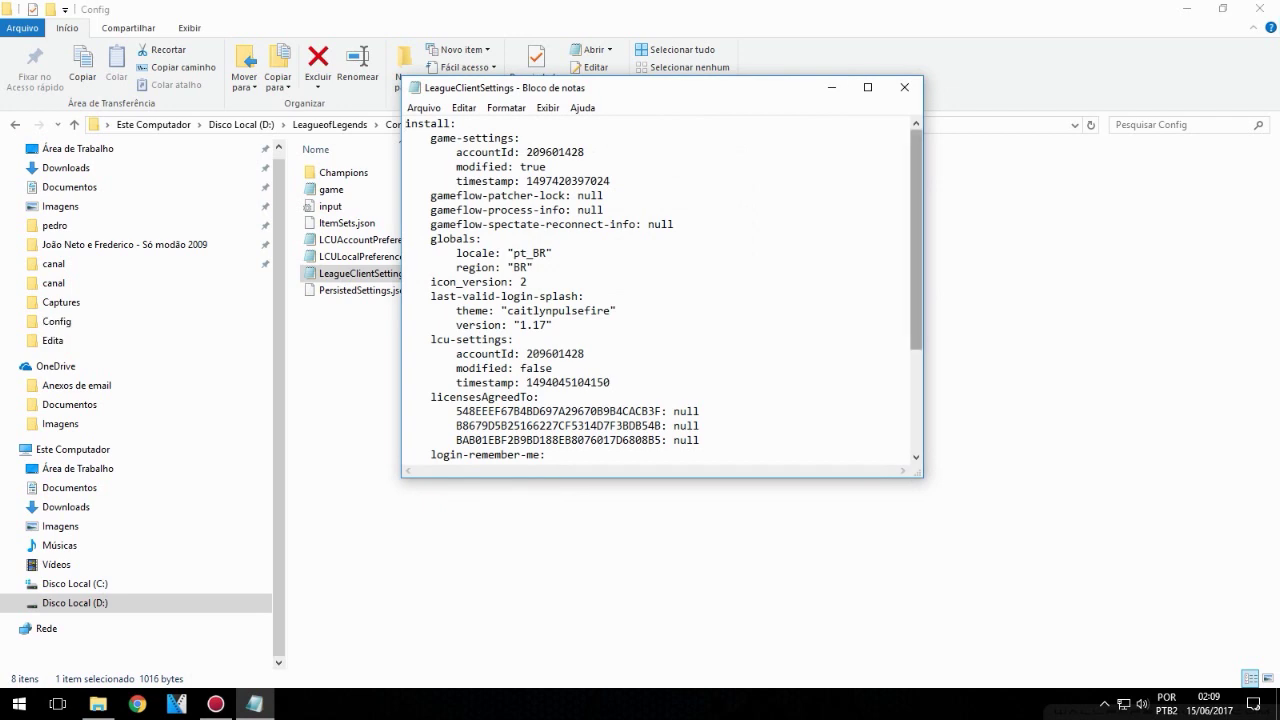
{"action": "scroll", "coordinate": [660, 290], "scroll_direction": "down", "scroll_amount": 5}
{"action": "scroll", "coordinate": [660, 290], "scroll_direction": "up", "scroll_amount": 5}
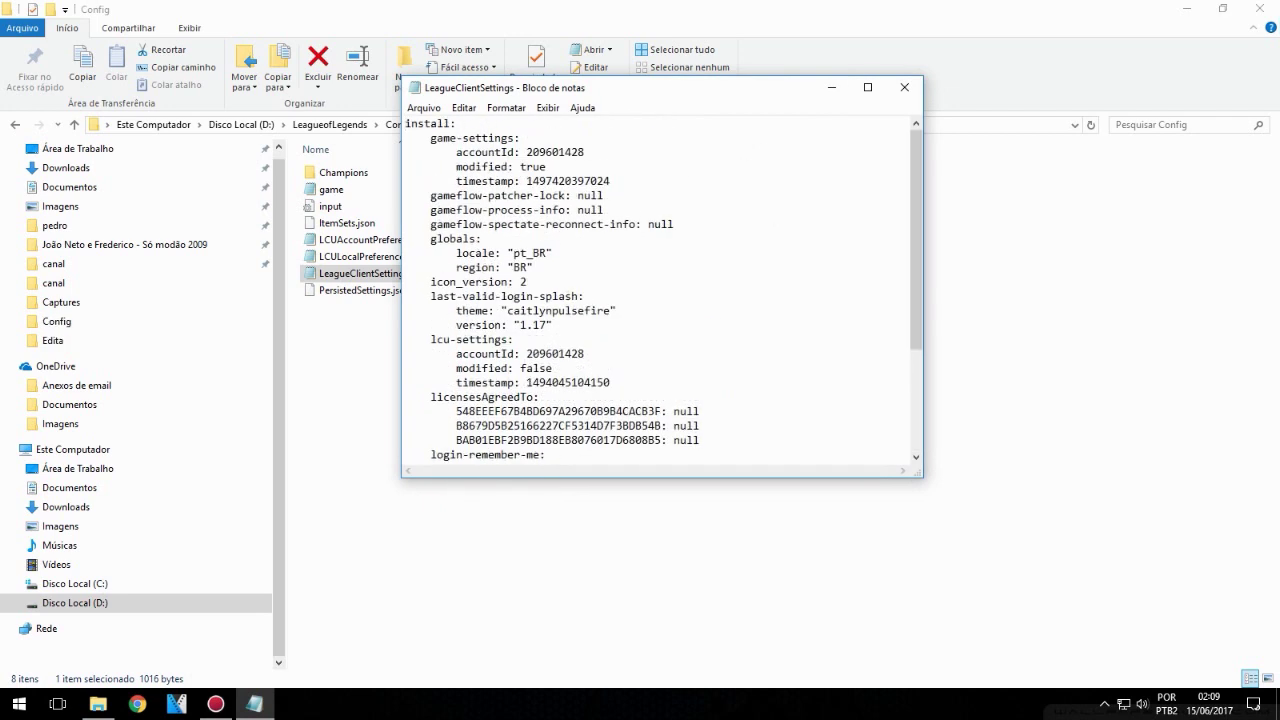
- Delete the "gameflow-patcher-lock: null" line from LeagueClientSettings and close the file without saving the changes
{"action": "left_click_drag", "start_coordinate": [572, 195], "coordinate": [431, 195]}
{"action": "left_click_drag", "start_coordinate": [604, 195], "coordinate": [424, 195]}
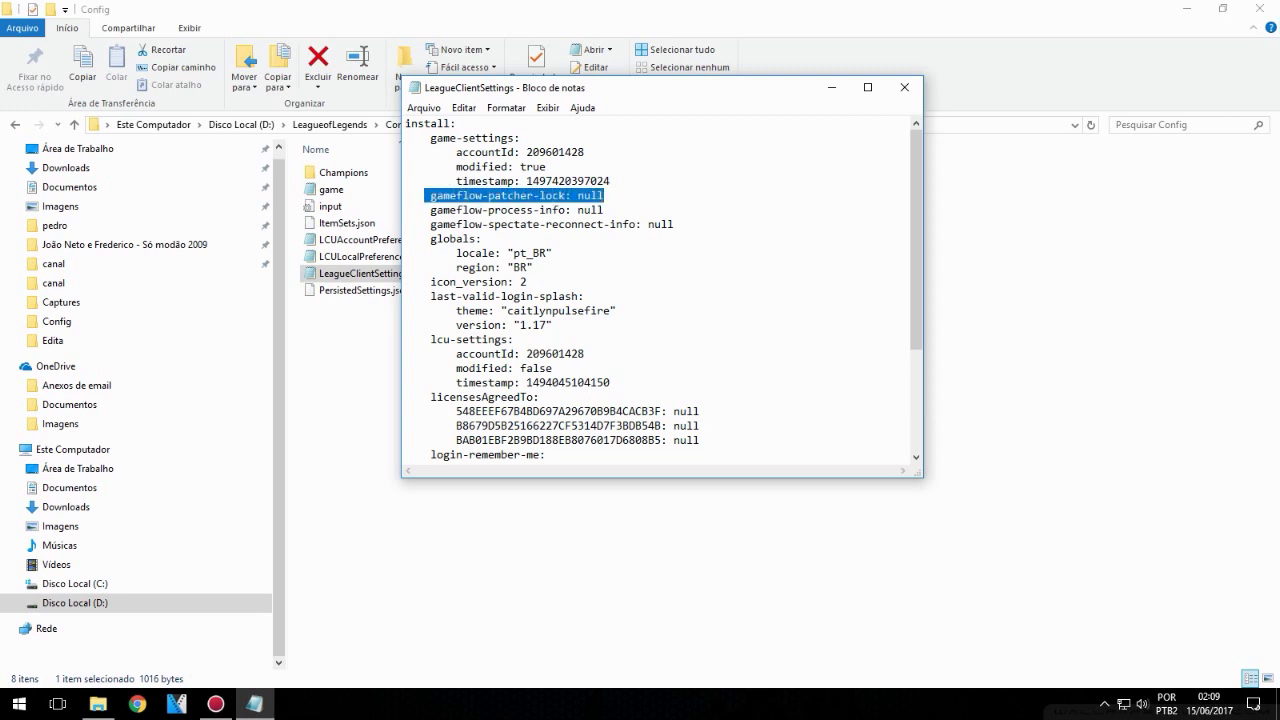
{"action": "key", "text": "BackSpace"}
{"action": "key", "text": "BackSpace"}
{"action": "key", "text": "BackSpace"}
{"action": "key", "text": "BackSpace"}
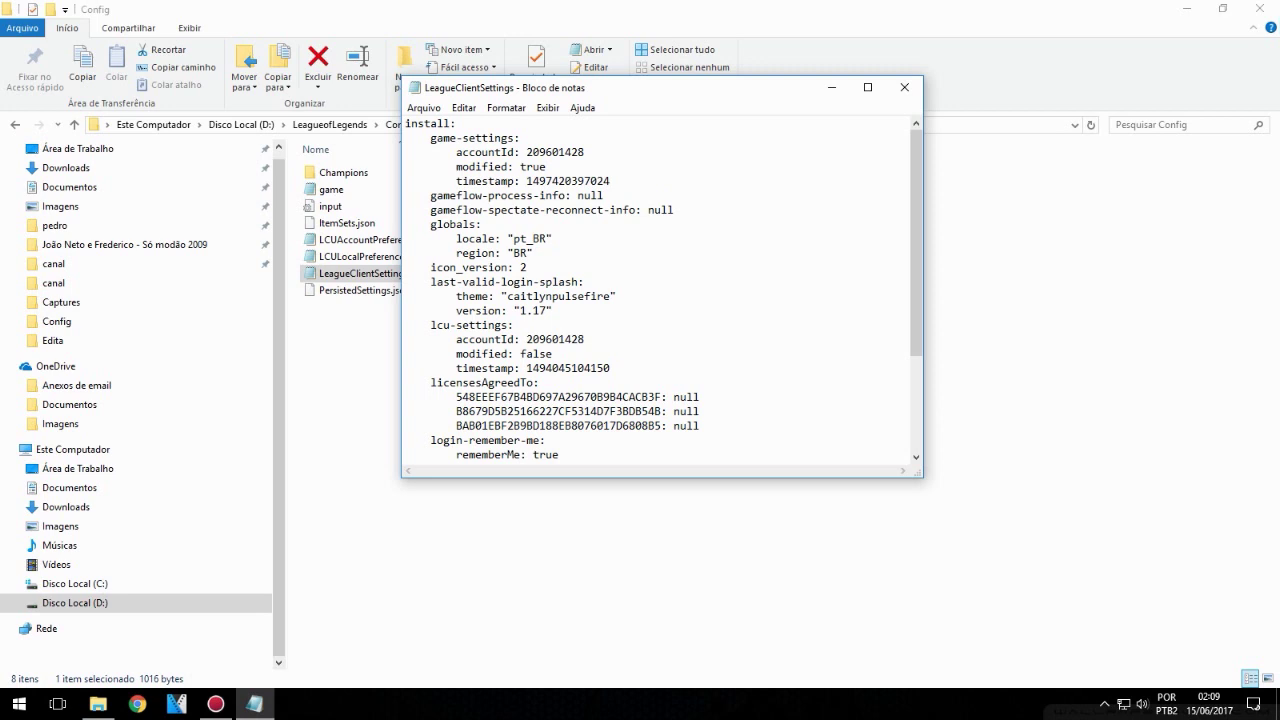
{"action": "left_click", "coordinate": [904, 87]}
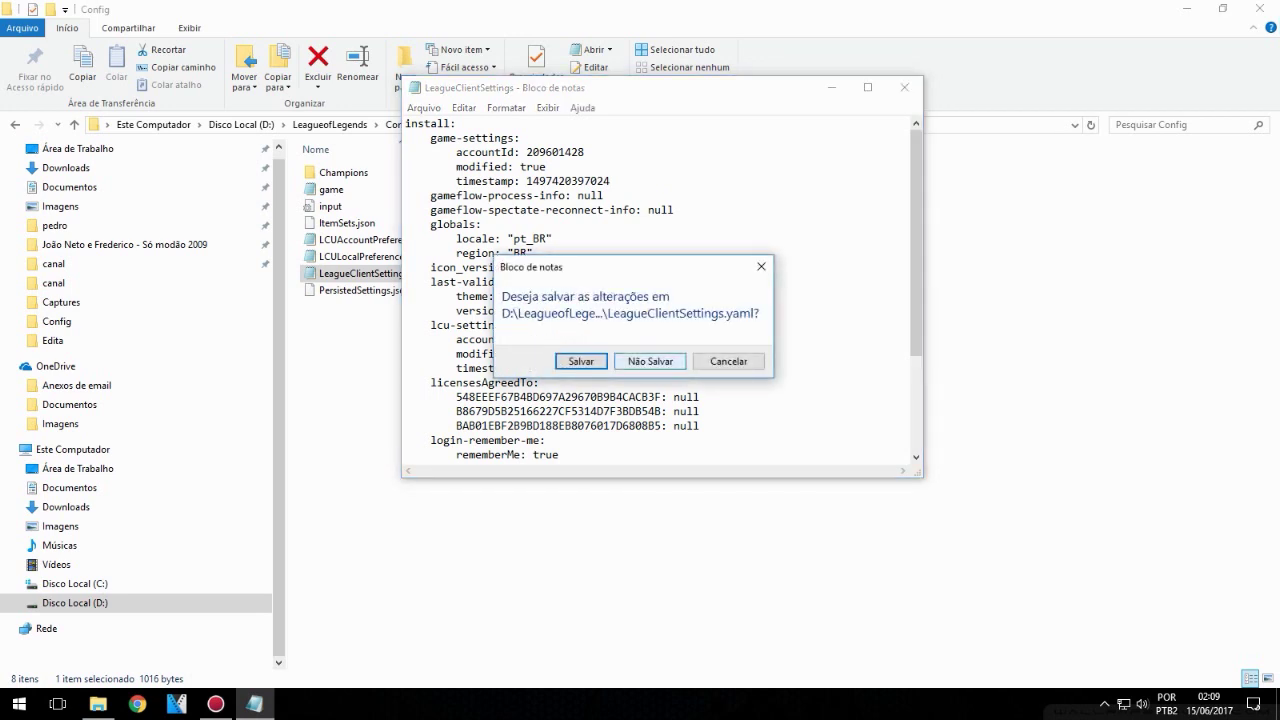
{"action": "left_click", "coordinate": [650, 362]}
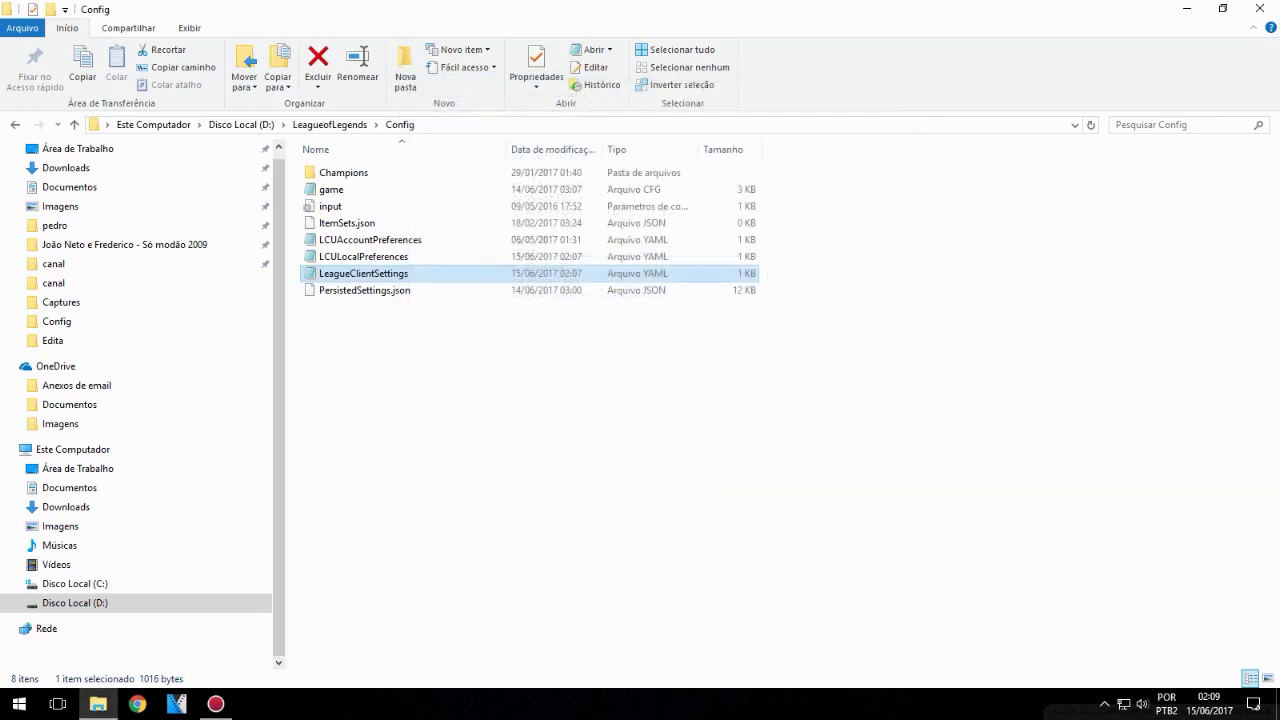
- Close the Config folder, then launch League of Legends with permission to make changes and exit at its login screen
{"action": "left_click", "coordinate": [650, 400]}
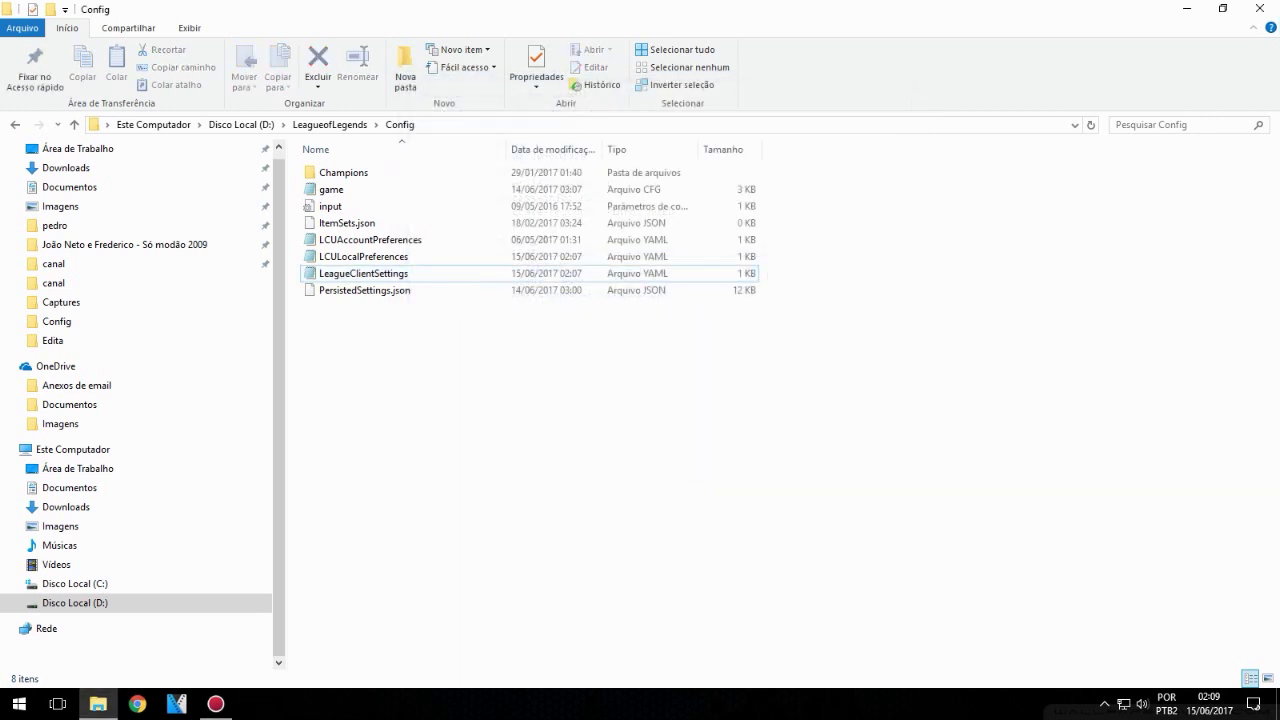
{"action": "left_click", "coordinate": [1260, 8]}
{"action": "right_click", "coordinate": [481, 181]}
{"action": "left_click", "coordinate": [527, 251]}
{"action": "double_click", "coordinate": [455, 487]}
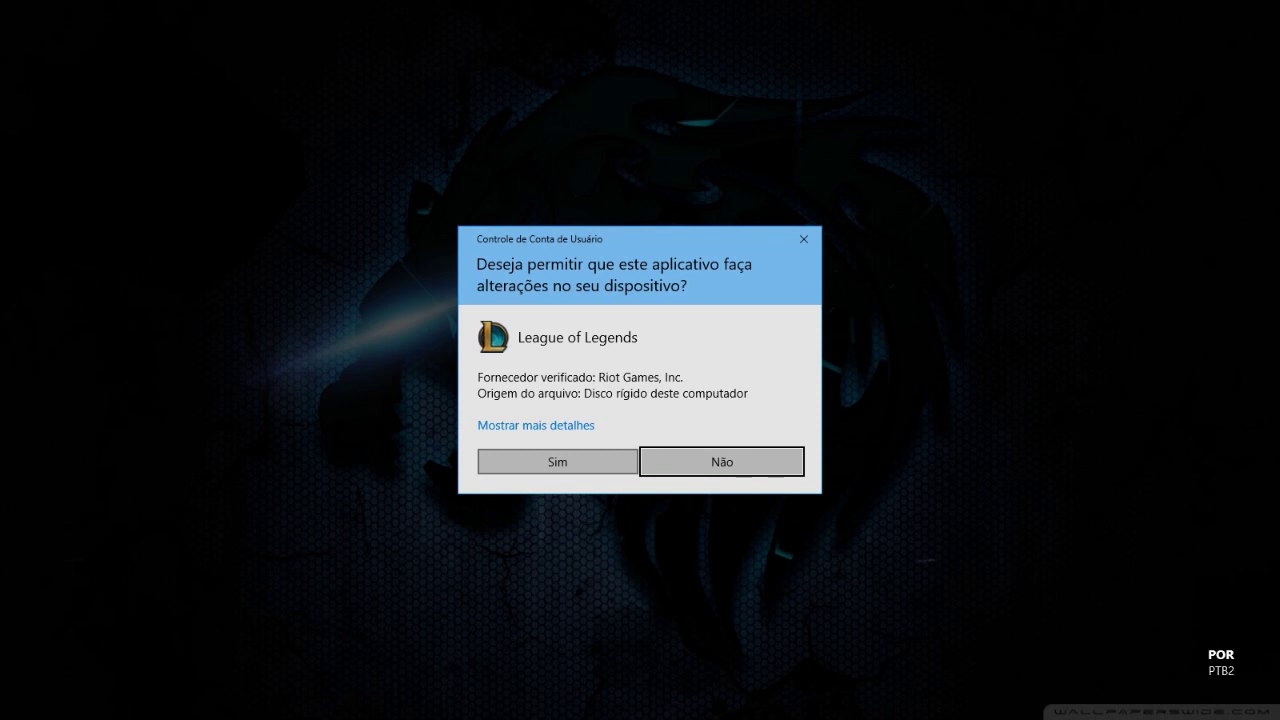
{"action": "left_click", "coordinate": [557, 462]}
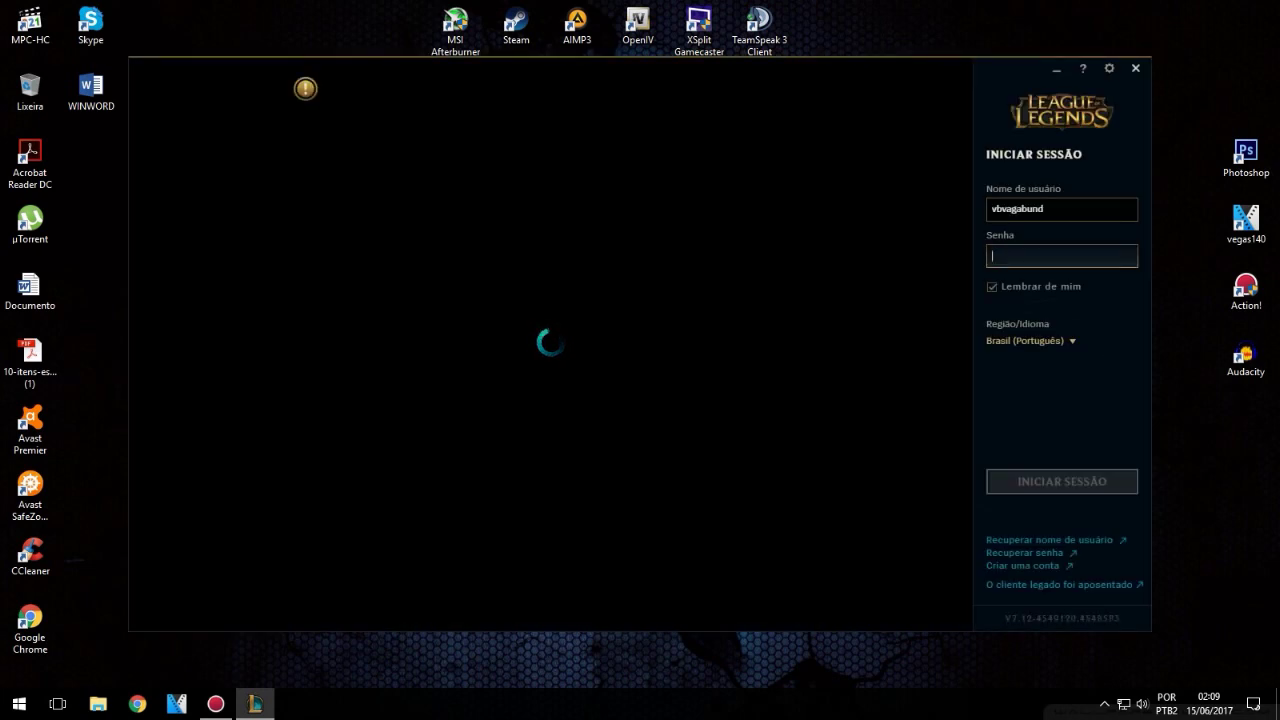
{"action": "key", "text": "alt+F4"}
{"action": "left_click", "coordinate": [608, 377]}
{"action": "right_click", "coordinate": [412, 191]}
{"action": "left_click", "coordinate": [460, 259]}
{"action": "right_click", "coordinate": [944, 290]}
{"action": "left_click", "coordinate": [975, 359]}
{"action": "right_click", "coordinate": [777, 246]}
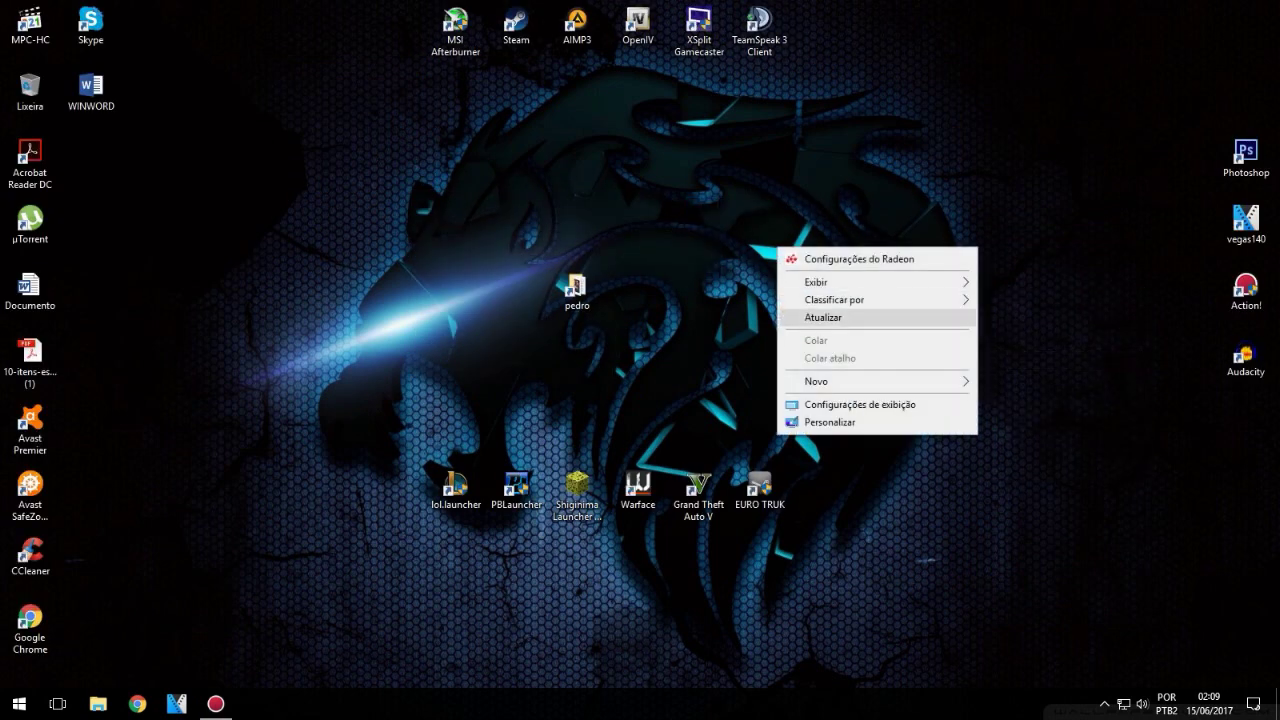
{"action": "left_click", "coordinate": [815, 318]}
{"action": "left_click_drag", "start_coordinate": [728, 214], "coordinate": [892, 378]}
{"action": "right_click", "coordinate": [850, 296]}
{"action": "left_click", "coordinate": [890, 372]}
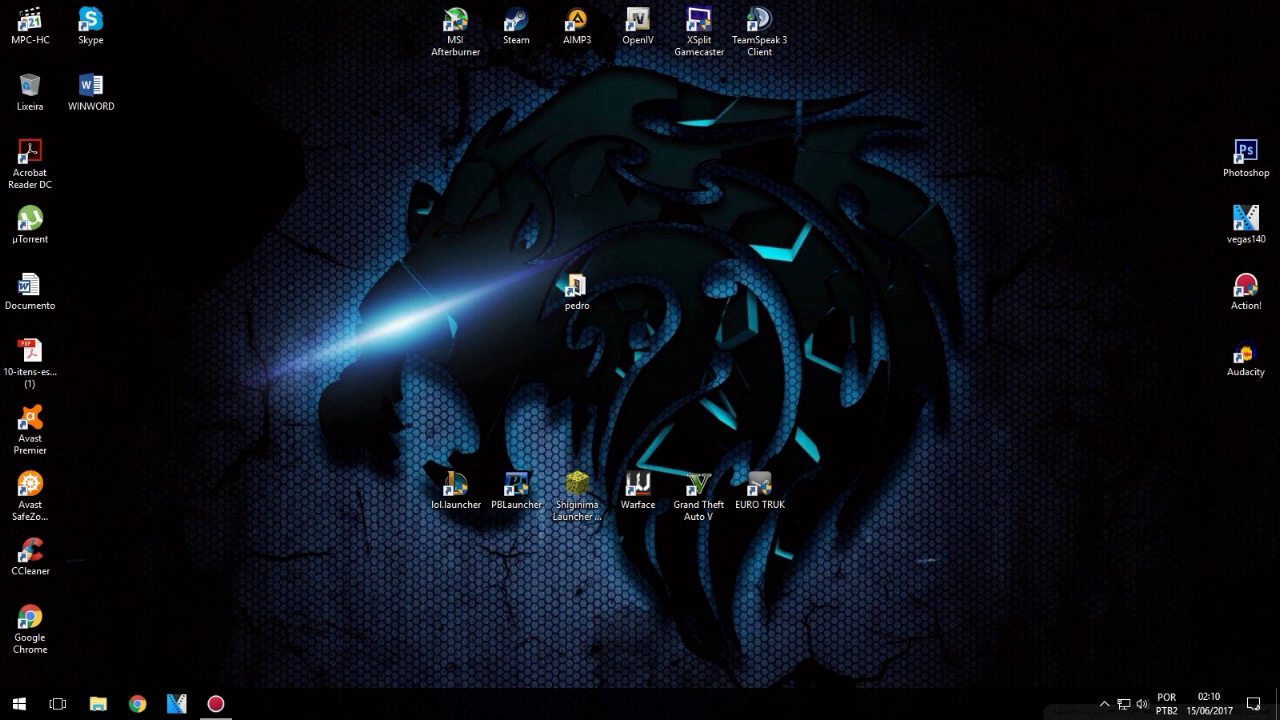
{"action": "right_click", "coordinate": [724, 198]}
{"action": "left_click", "coordinate": [800, 271]}
{"action": "left_click_drag", "start_coordinate": [685, 179], "coordinate": [818, 335]}
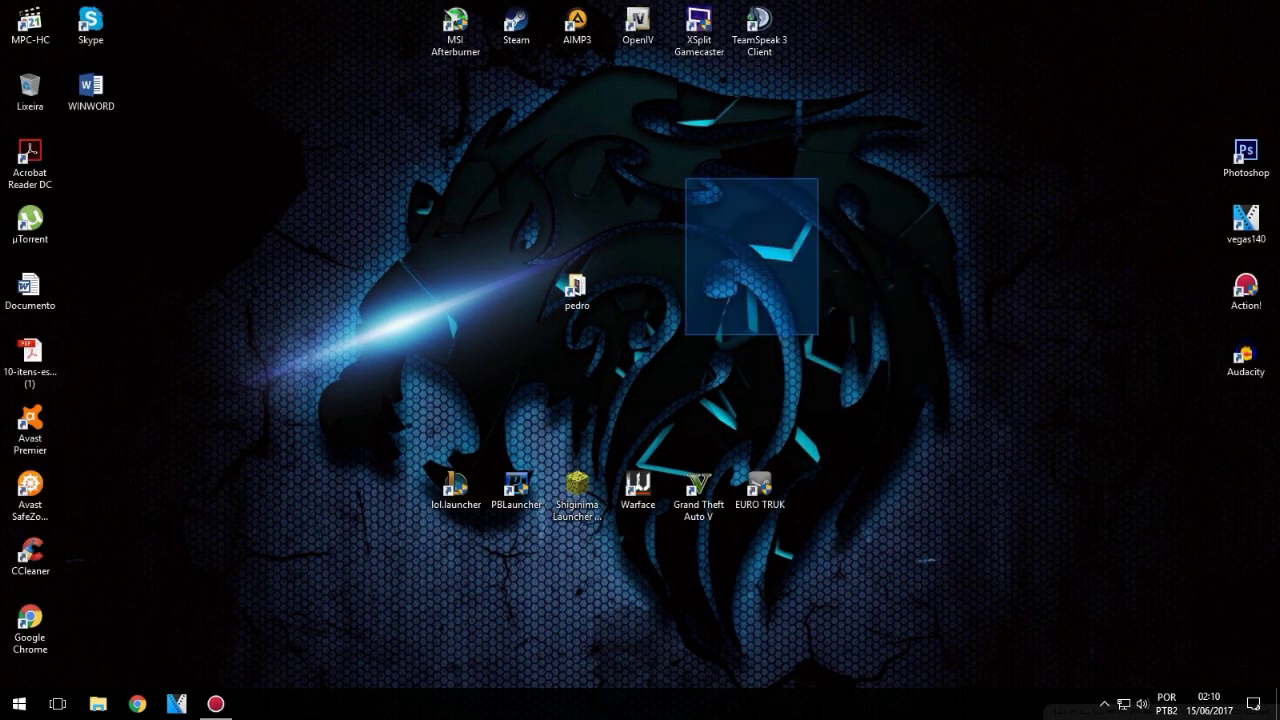
{"action": "right_click", "coordinate": [733, 201]}
{"action": "left_click", "coordinate": [800, 273]}
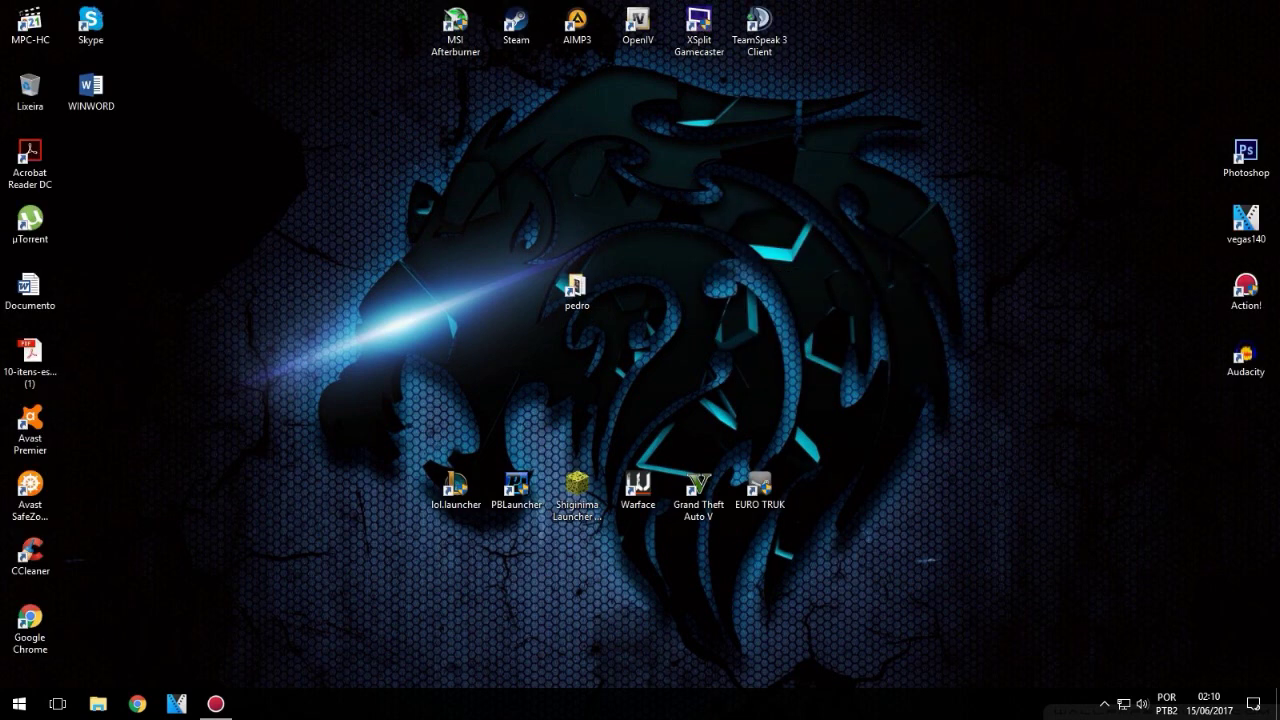
{"action": "left_click", "coordinate": [1104, 704]}
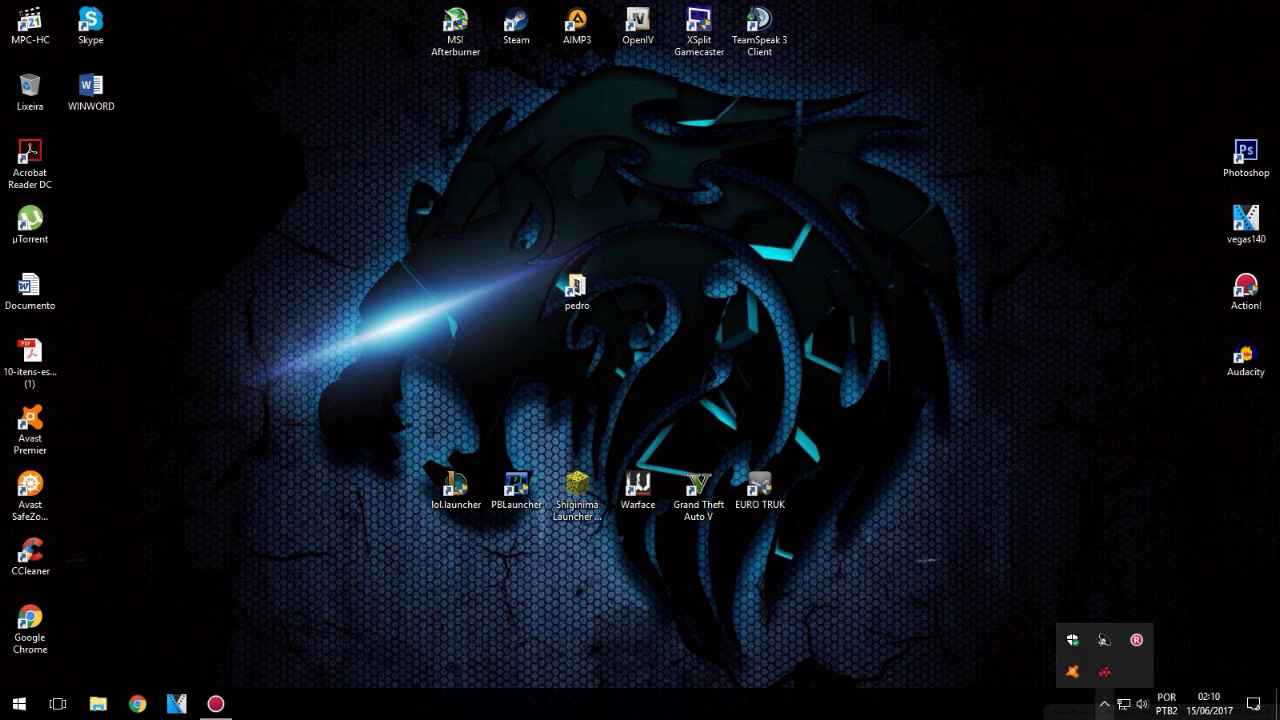
{"action": "left_click", "coordinate": [1190, 640]}
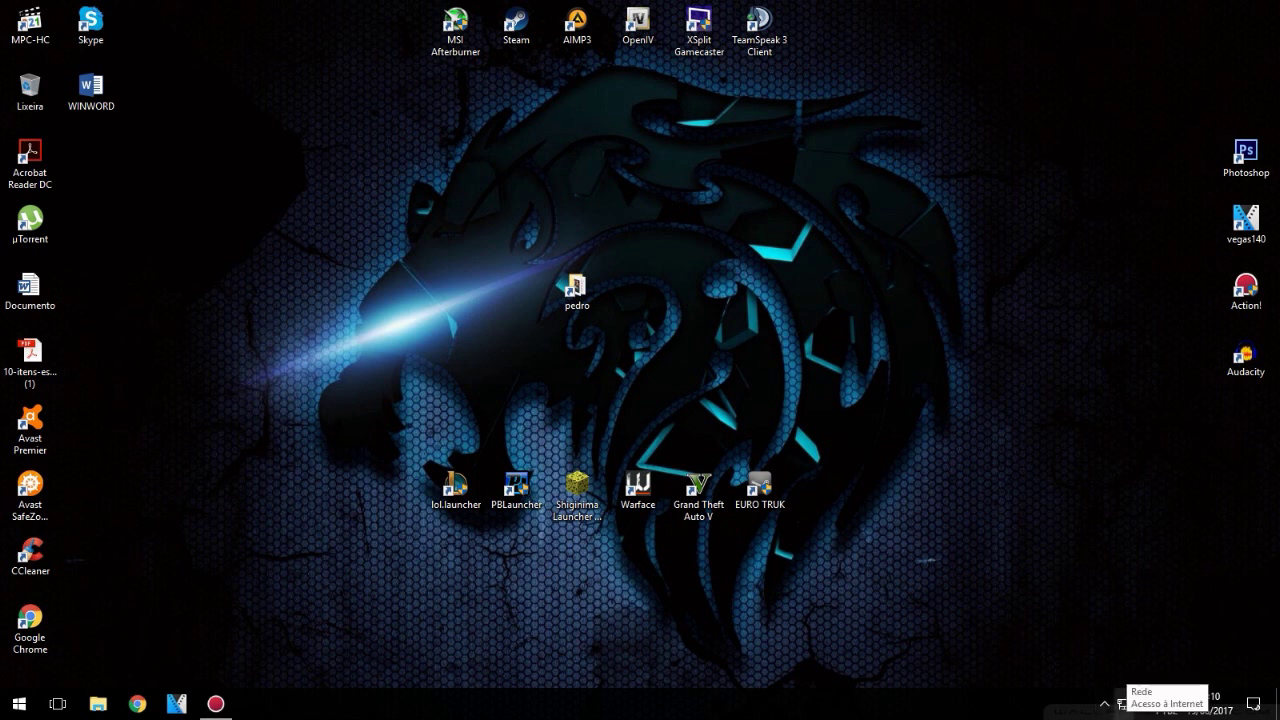
- Open the Central de Rede e Compartilhamento, view the status of the Ethernet 2 connection and close the status window
{"action": "right_click", "coordinate": [1121, 703]}
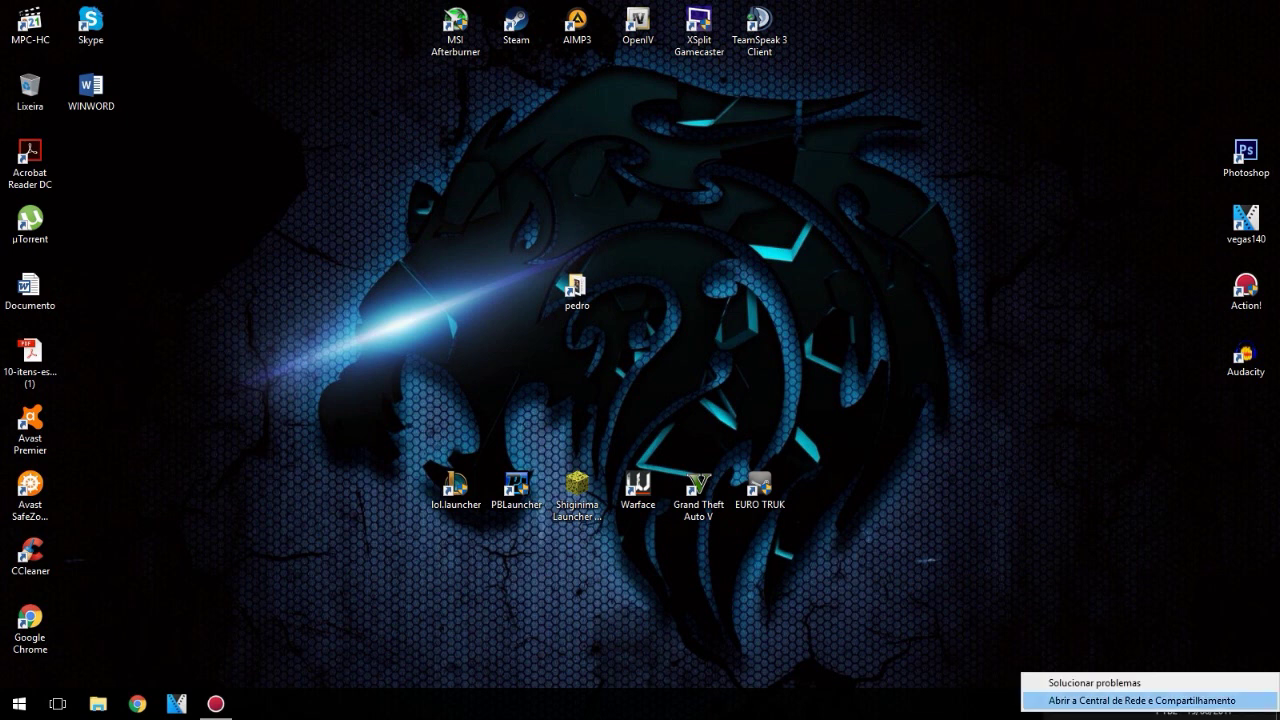
{"action": "left_click", "coordinate": [1140, 700]}
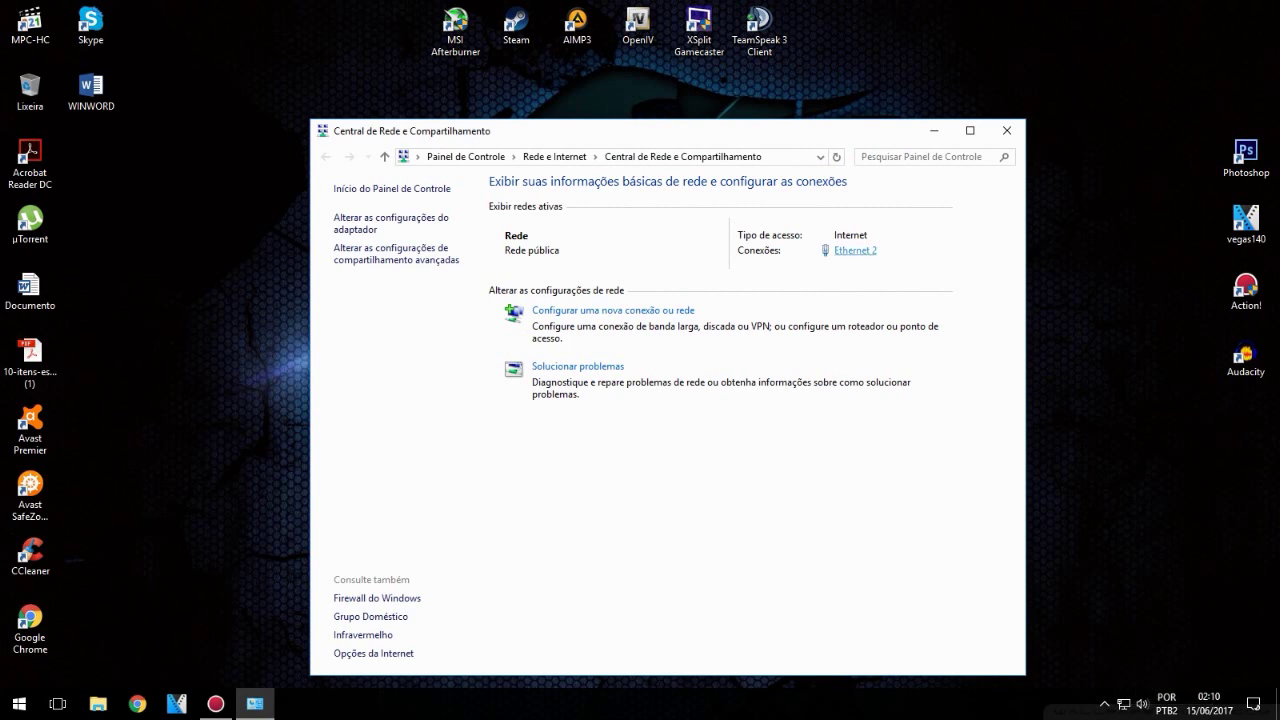
{"action": "left_click", "coordinate": [855, 251]}
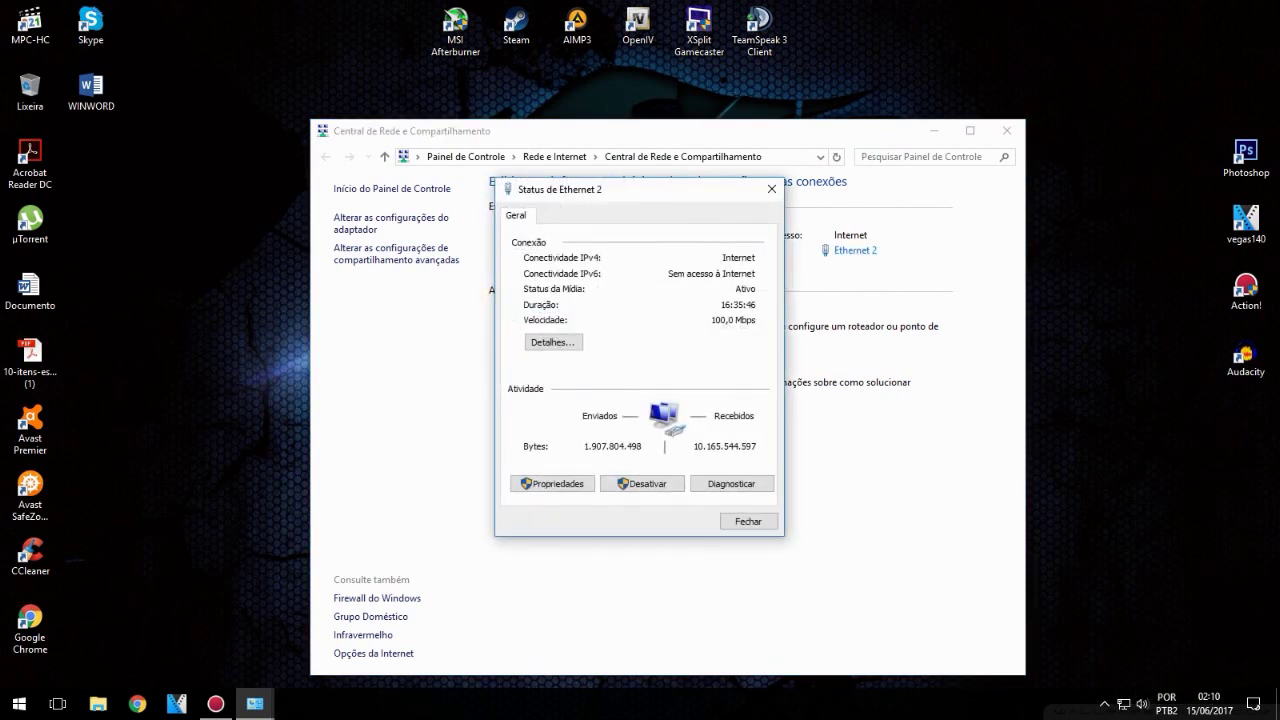
{"action": "left_click", "coordinate": [771, 189]}
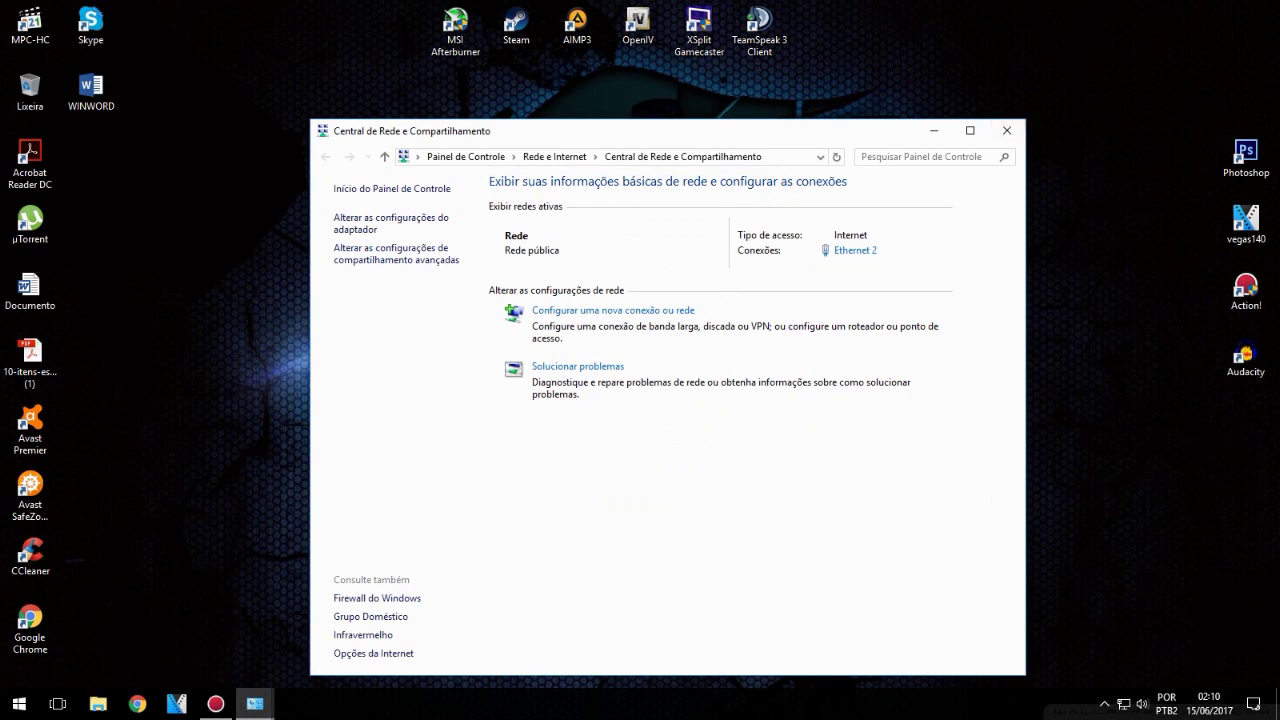
{"action": "left_click", "coordinate": [255, 704]}
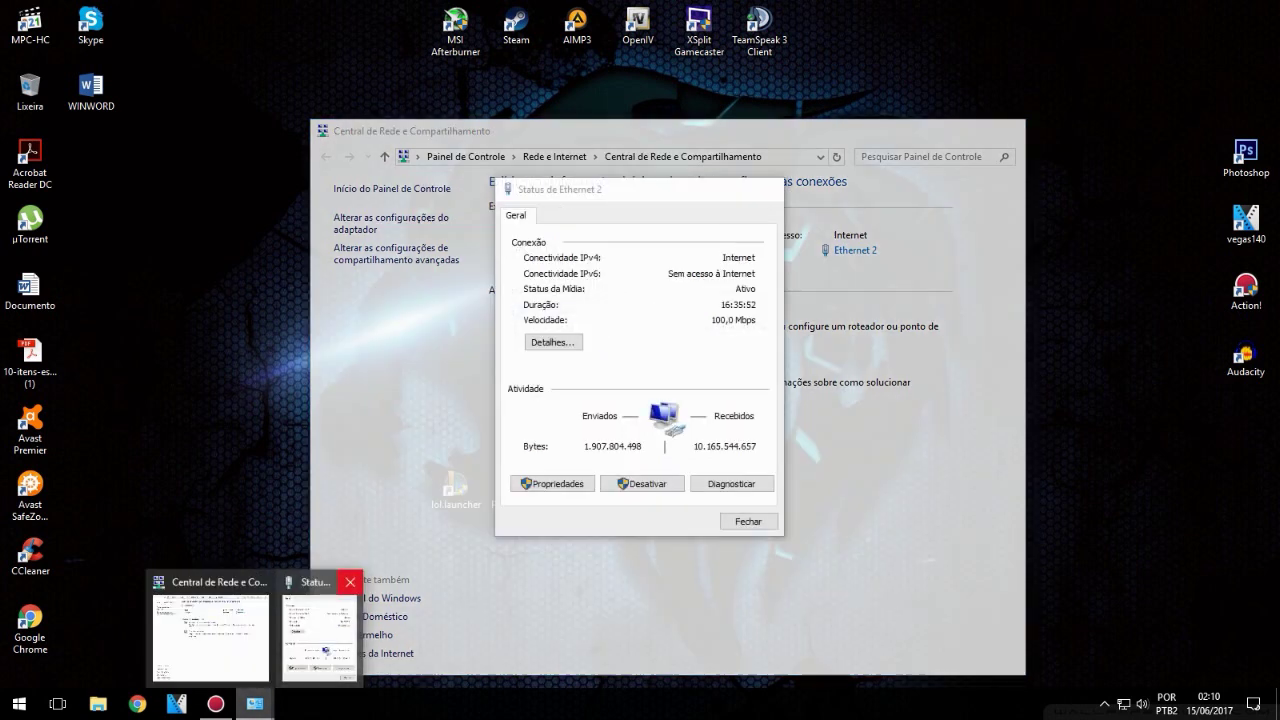
{"action": "left_click", "coordinate": [351, 582]}
{"action": "left_click", "coordinate": [255, 638]}
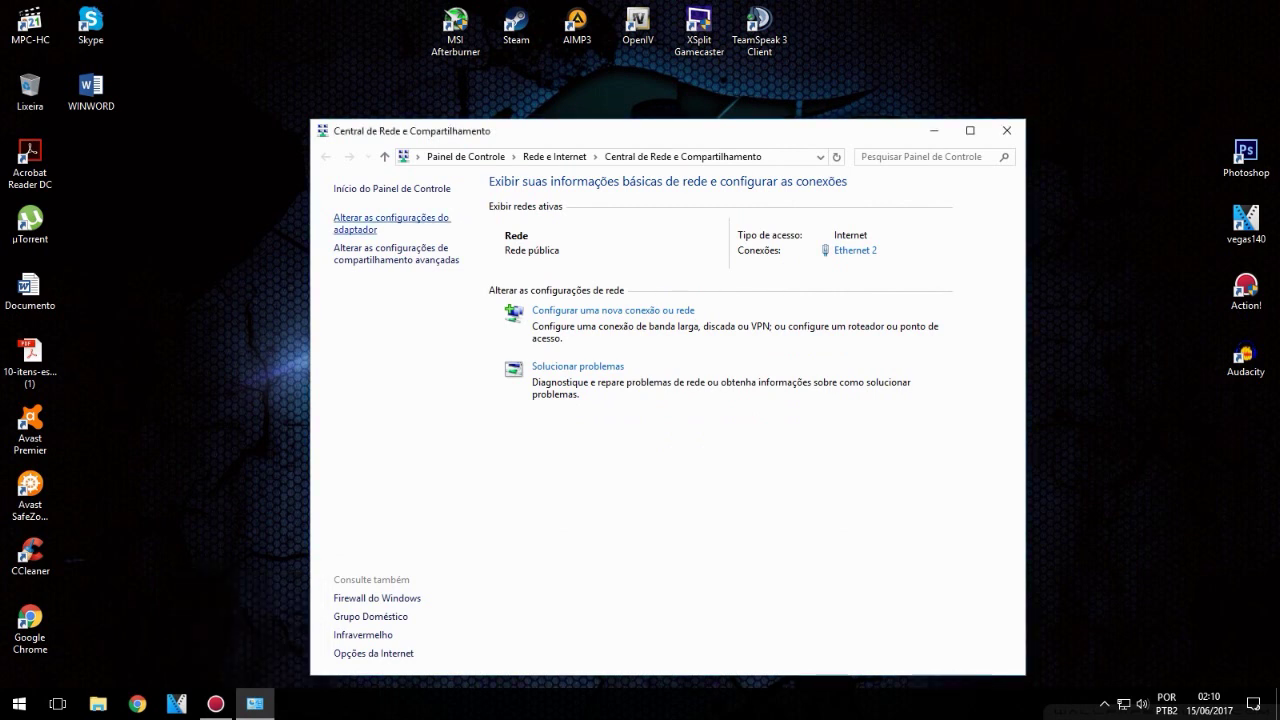
- Show the network adapters in Conexões de Rede and open the properties of the Ethernet 2 connection
{"action": "left_click", "coordinate": [391, 223]}
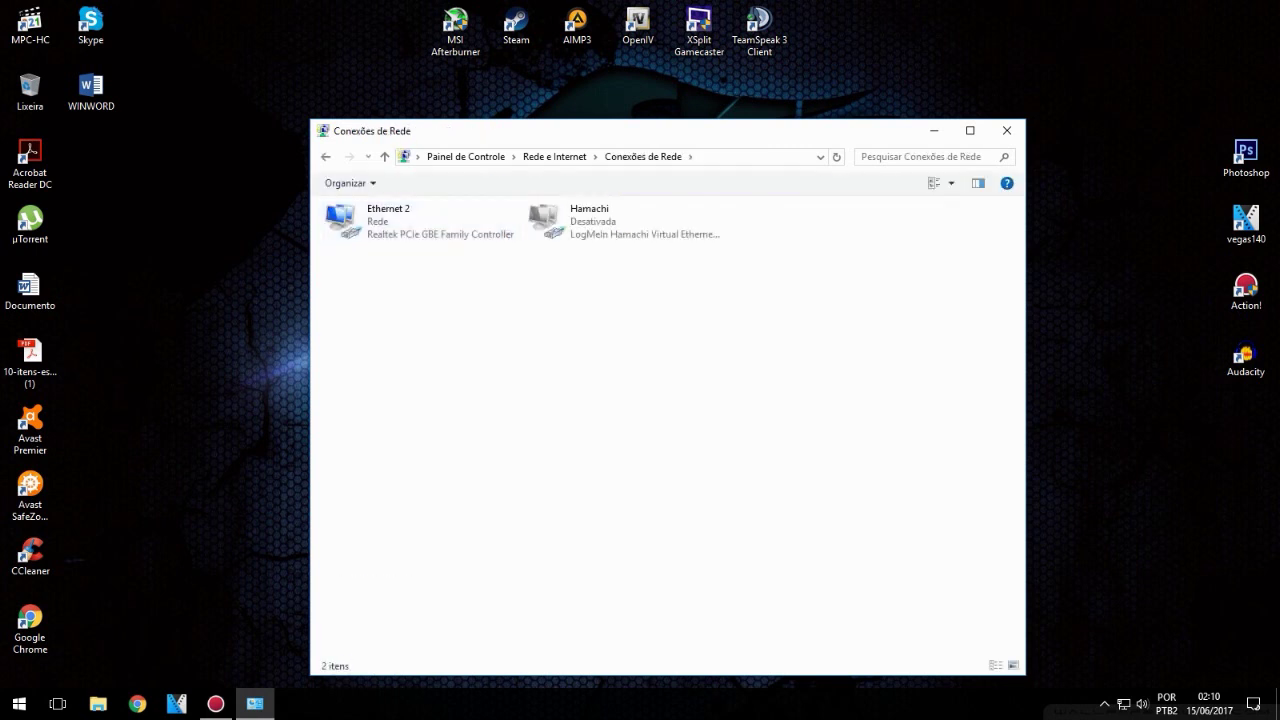
{"action": "left_click", "coordinate": [421, 222]}
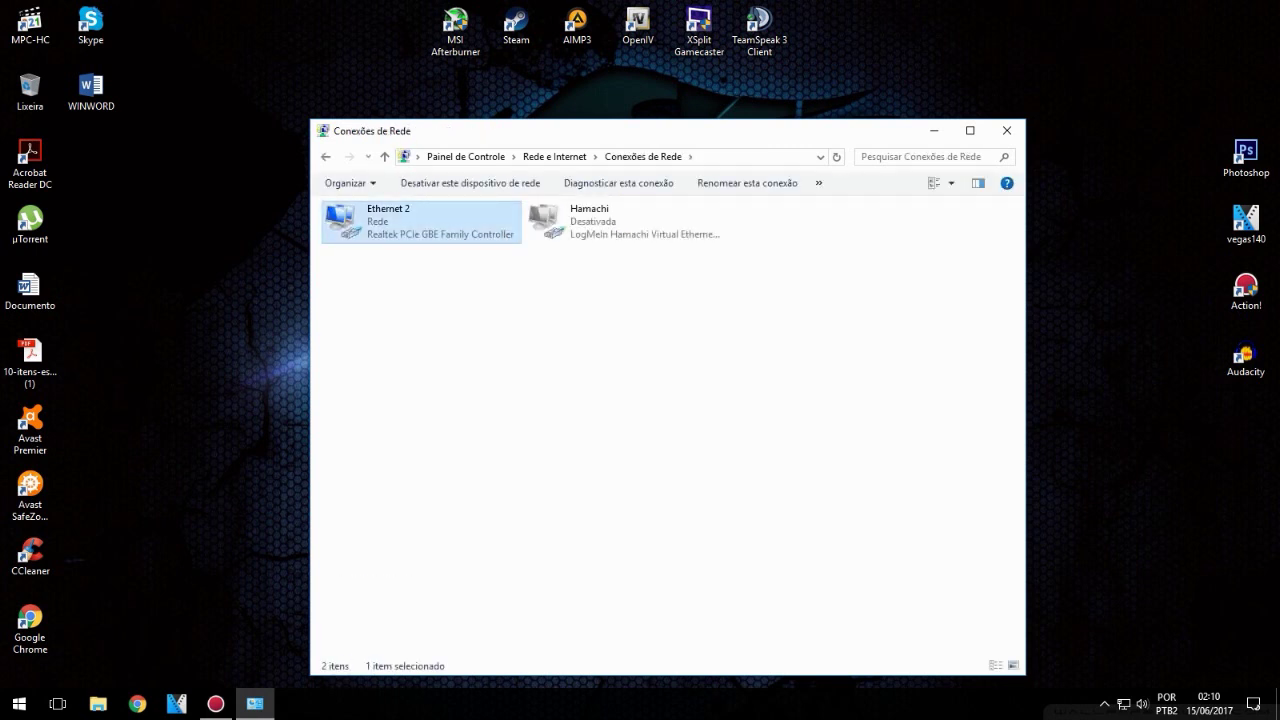
{"action": "right_click", "coordinate": [409, 222]}
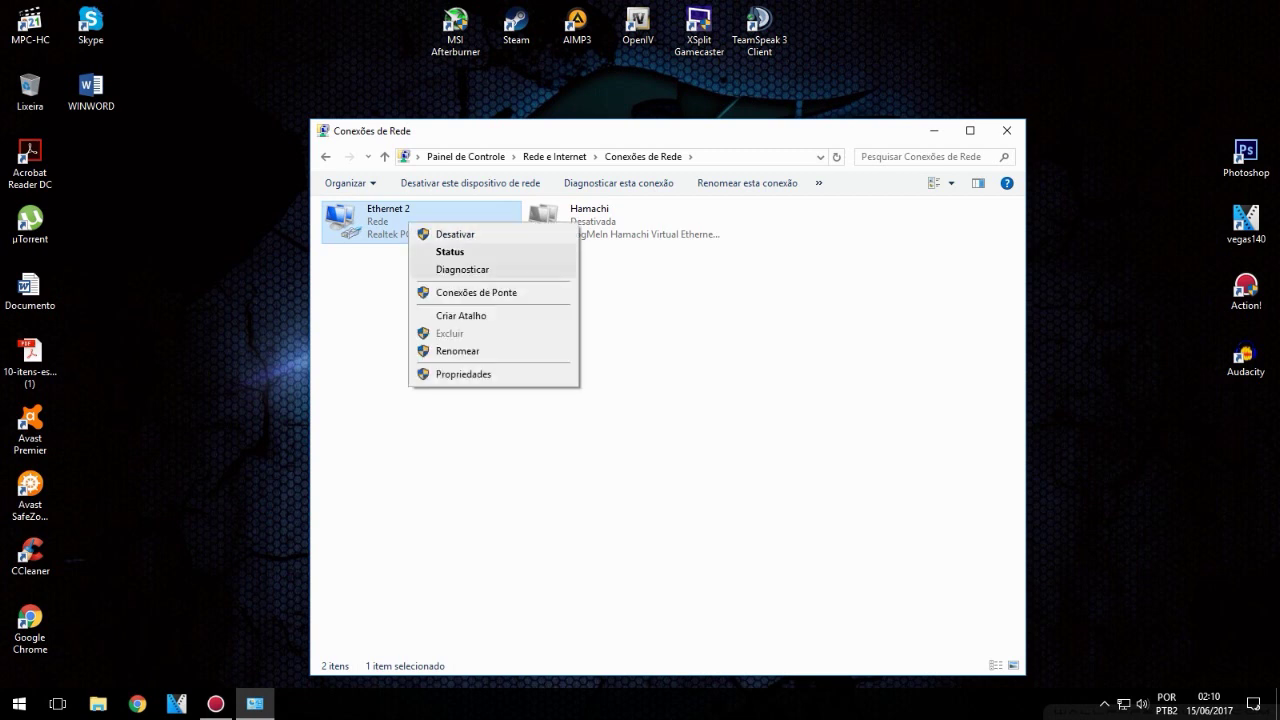
{"action": "left_click", "coordinate": [630, 300]}
{"action": "left_click", "coordinate": [620, 224]}
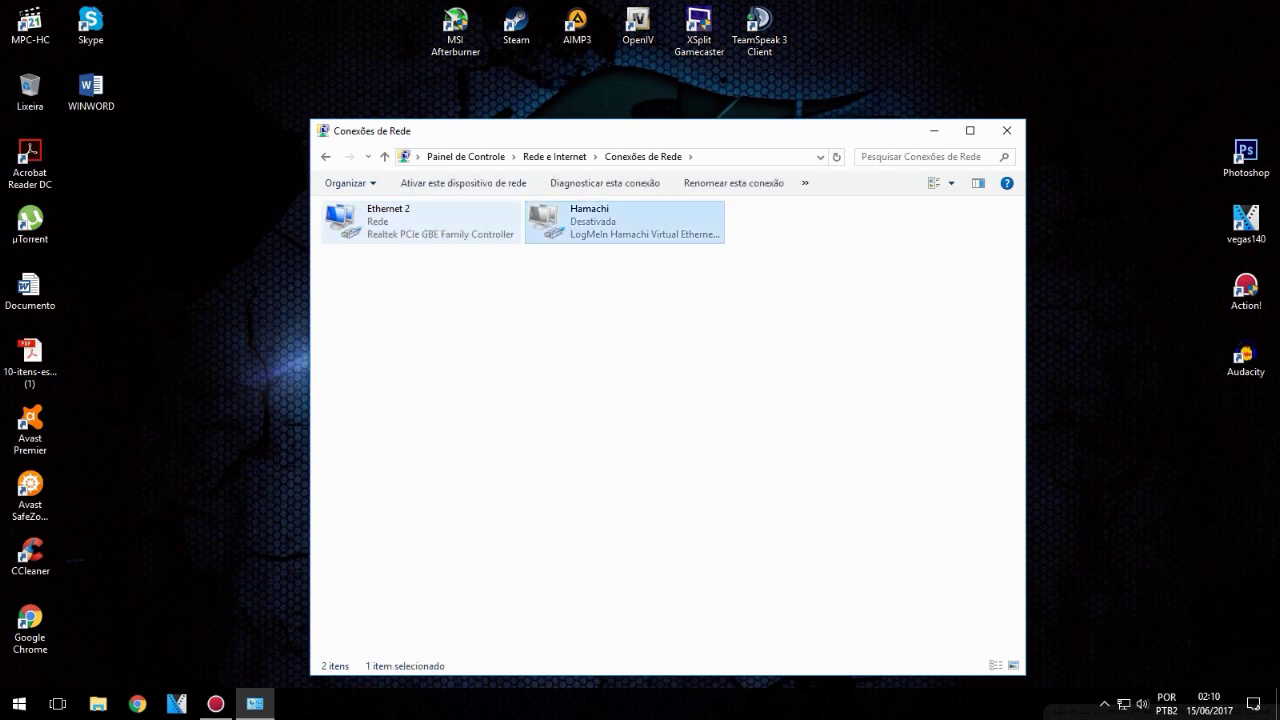
{"action": "right_click", "coordinate": [415, 226]}
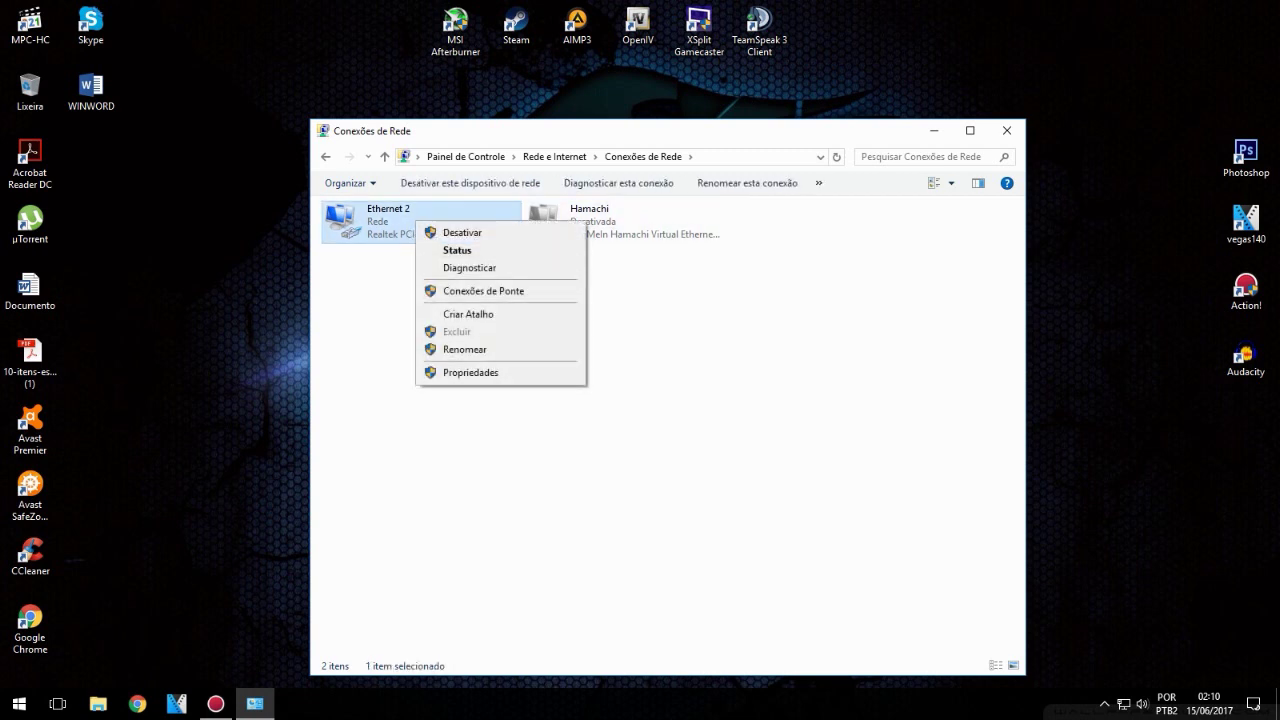
{"action": "left_click", "coordinate": [630, 300]}
{"action": "left_click", "coordinate": [430, 226]}
{"action": "right_click", "coordinate": [405, 222]}
{"action": "left_click", "coordinate": [460, 372]}
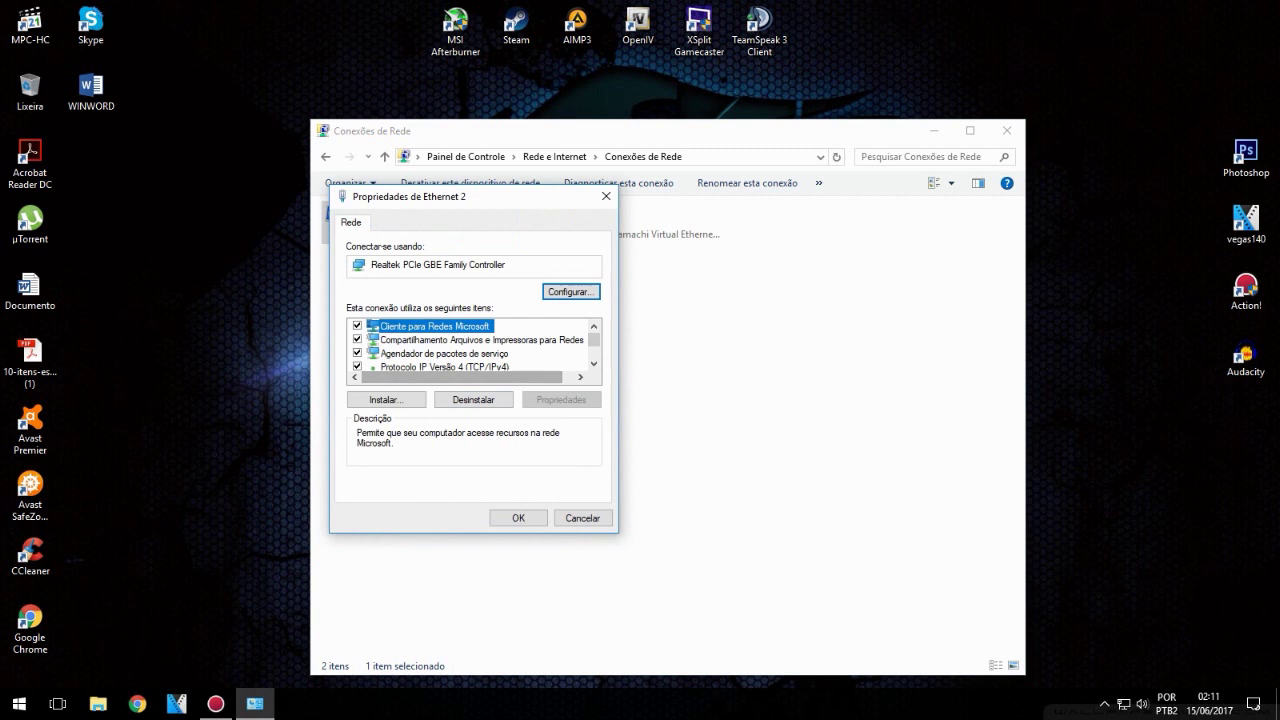
- Open the properties of Protocolo IP Versão 4 (TCP/IPv4) for Ethernet 2
{"action": "left_click", "coordinate": [594, 364]}
{"action": "left_click", "coordinate": [445, 353]}
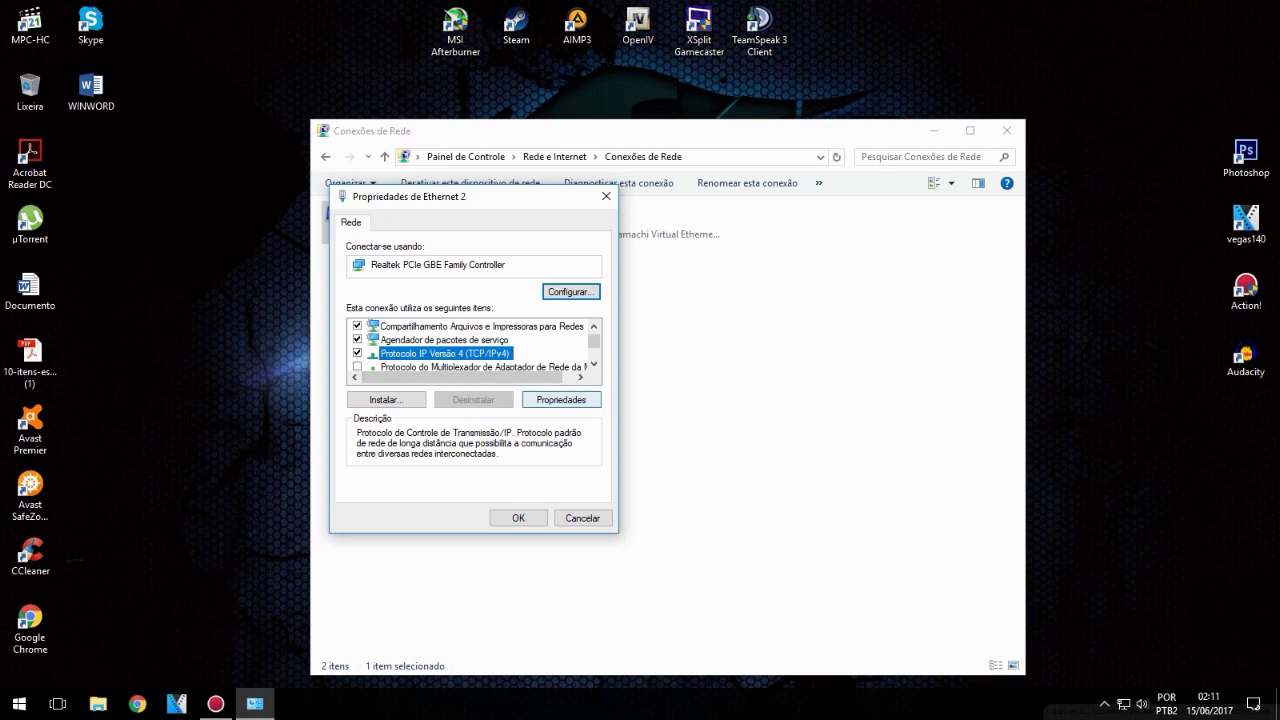
{"action": "left_click", "coordinate": [561, 399]}
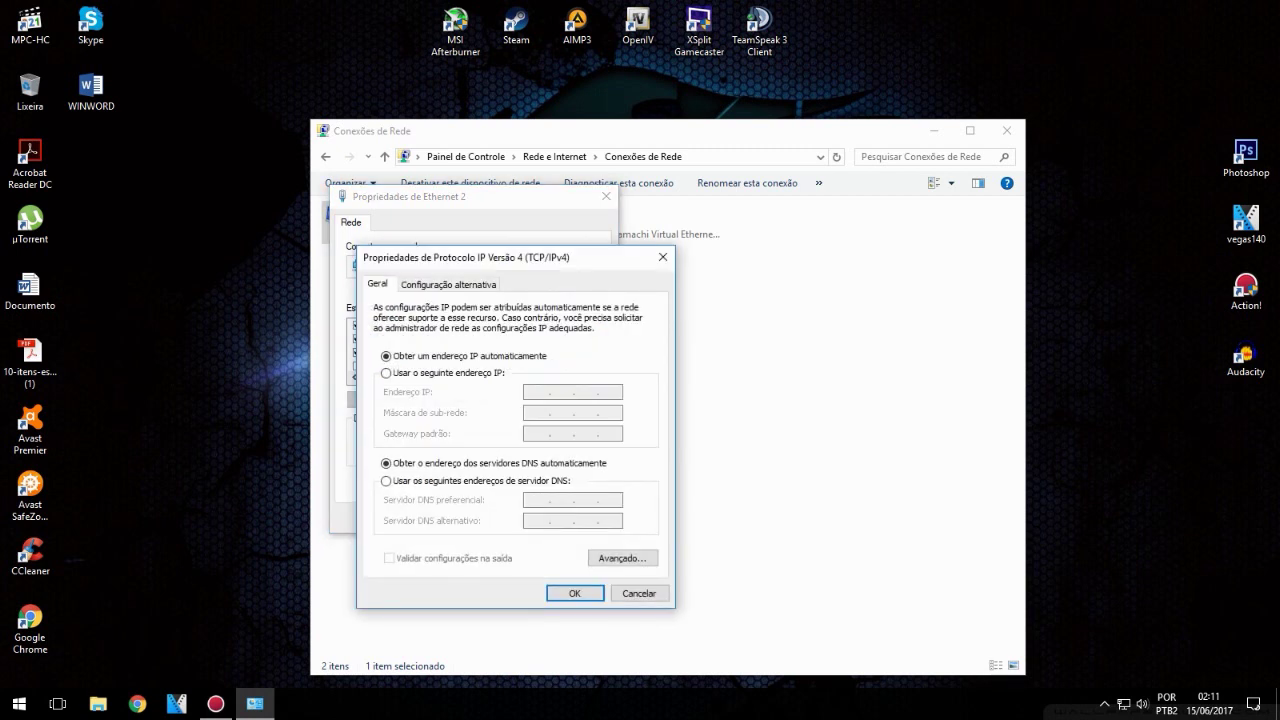
- Switch IPv4 to manually specified DNS servers, enter 4.2.2.2, confirm the settings and close Conexões de Rede
{"action": "left_click", "coordinate": [386, 481]}
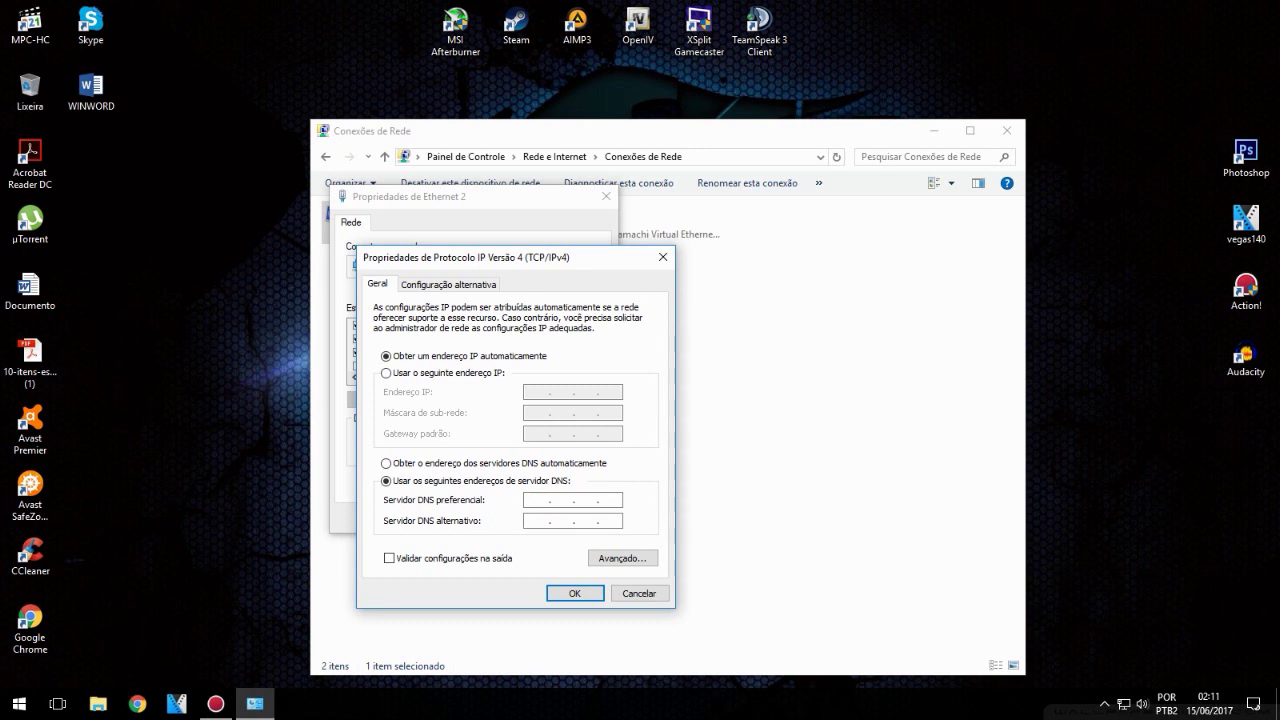
{"action": "left_click_drag", "start_coordinate": [570, 265], "coordinate": [665, 142]}
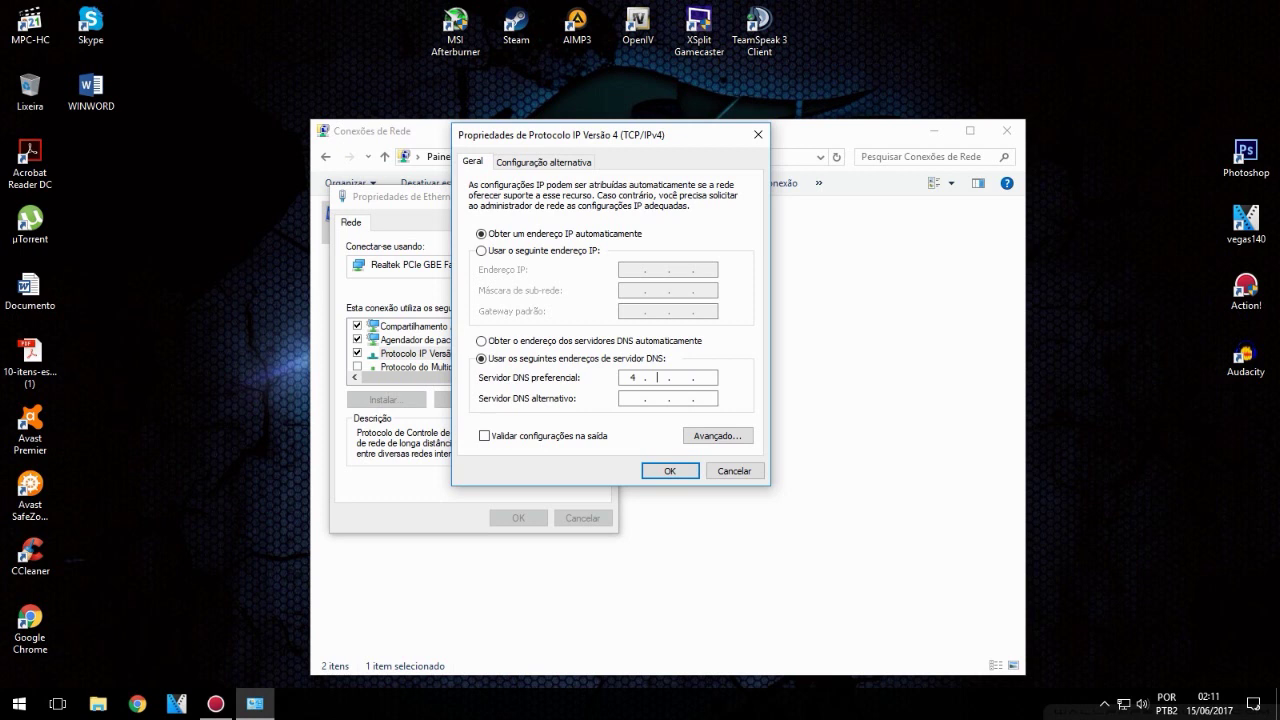
{"action": "type", "text": "2 . 2"}
{"action": "type", "text": "4.2.2.2"}
{"action": "left_click", "coordinate": [670, 471]}
{"action": "key", "text": "Return"}
{"action": "left_click", "coordinate": [1007, 130]}
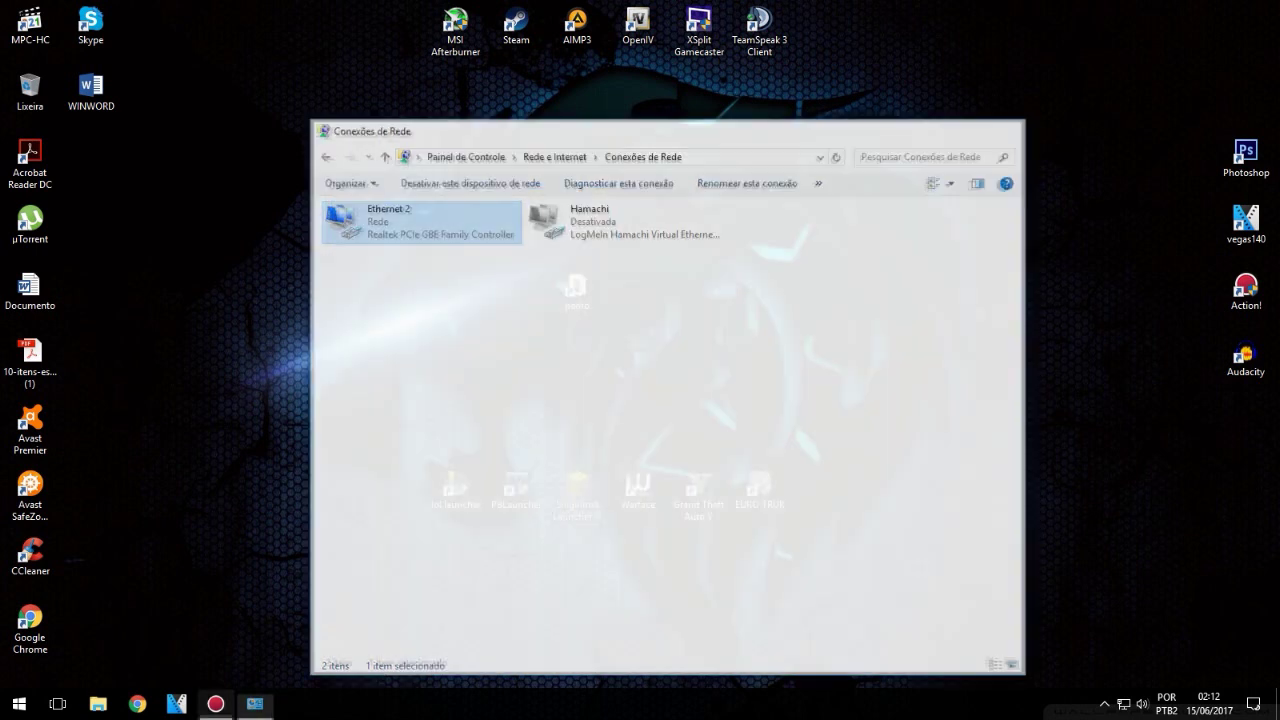
{"action": "right_click", "coordinate": [343, 297]}
{"action": "left_click", "coordinate": [388, 367]}
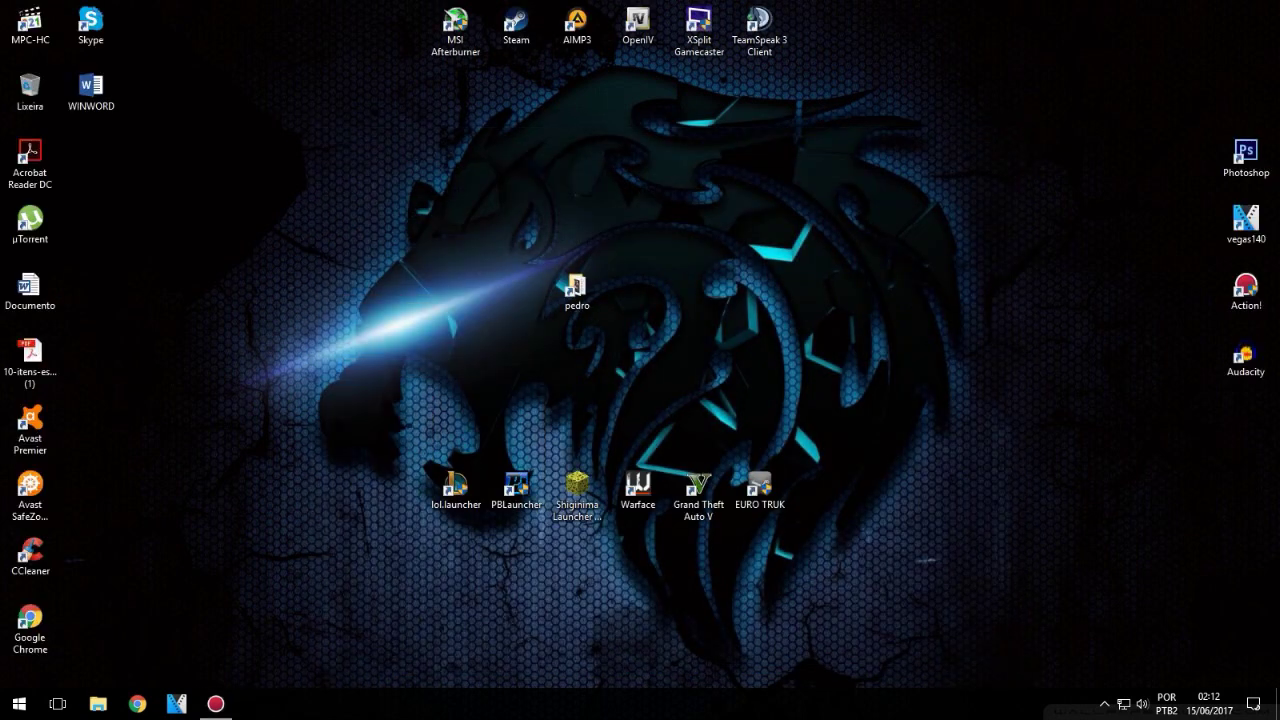
{"action": "left_click", "coordinate": [1104, 704]}
{"action": "right_click", "coordinate": [1071, 479]}
{"action": "left_click", "coordinate": [1116, 550]}
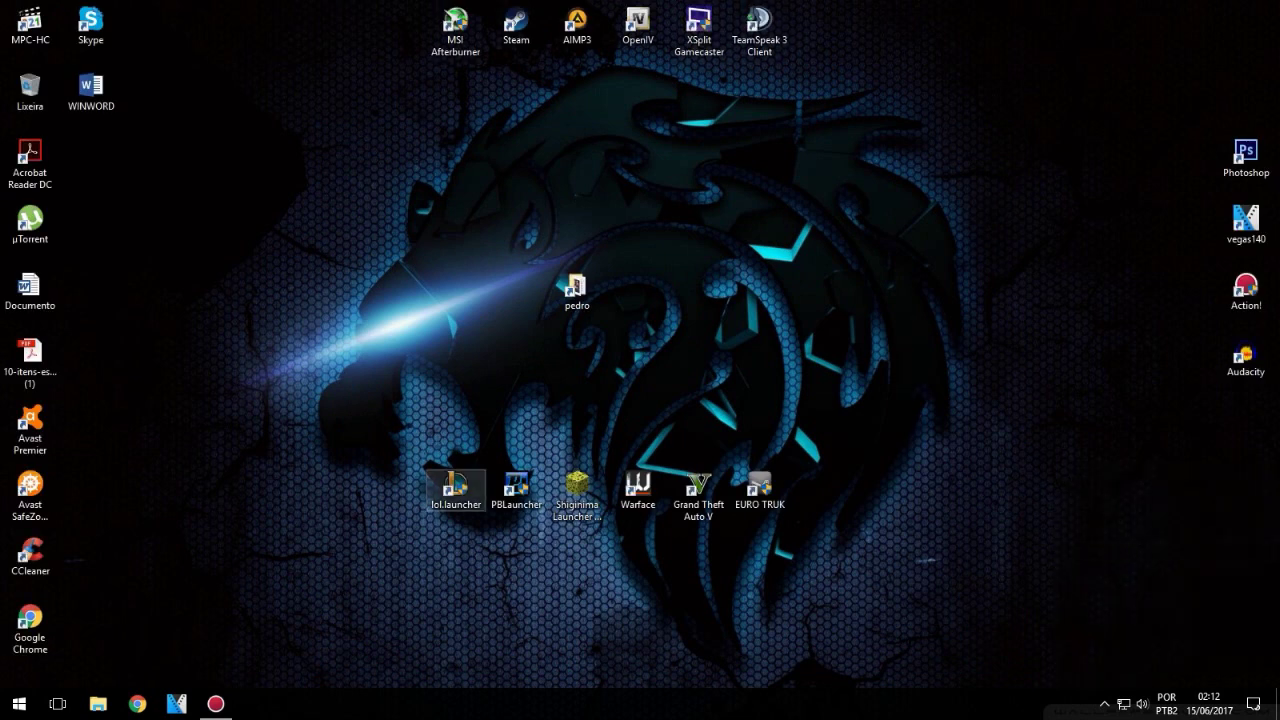
- Launch League of Legends again with permission to make changes, then exit the client from its login screen
{"action": "double_click", "coordinate": [455, 488]}
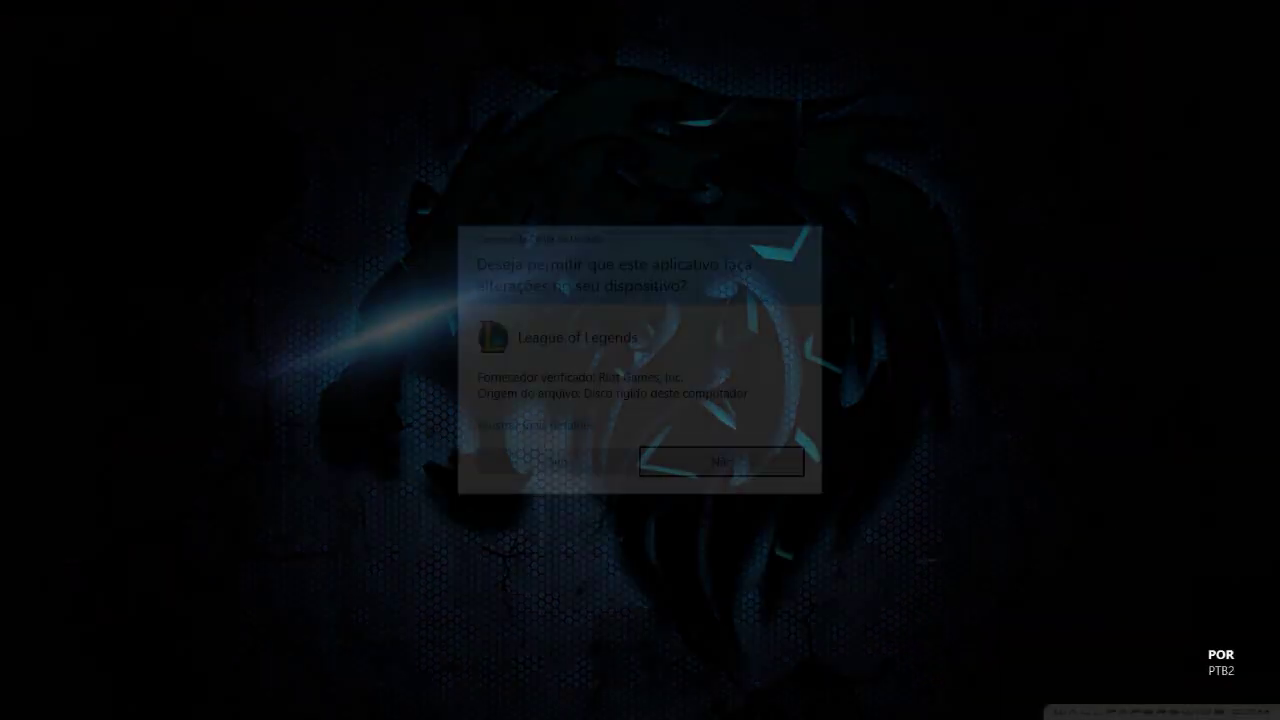
{"action": "left_click", "coordinate": [557, 460]}
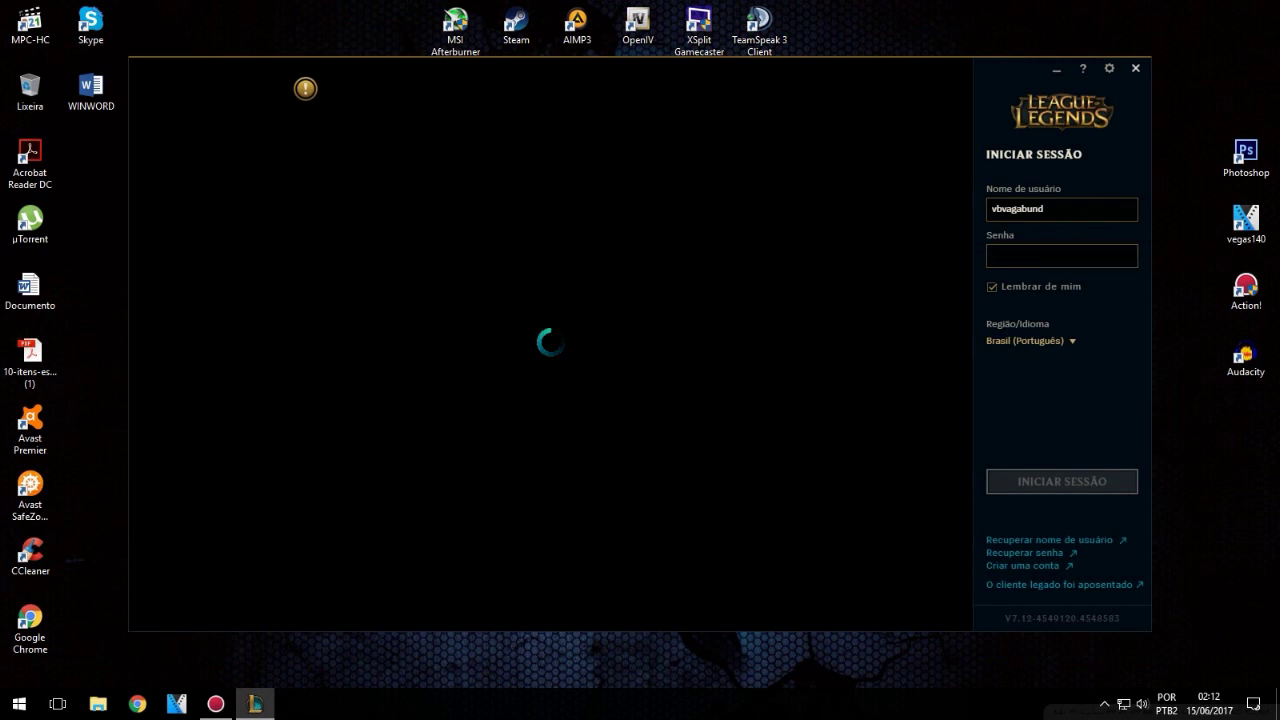
{"action": "left_click", "coordinate": [1136, 68]}
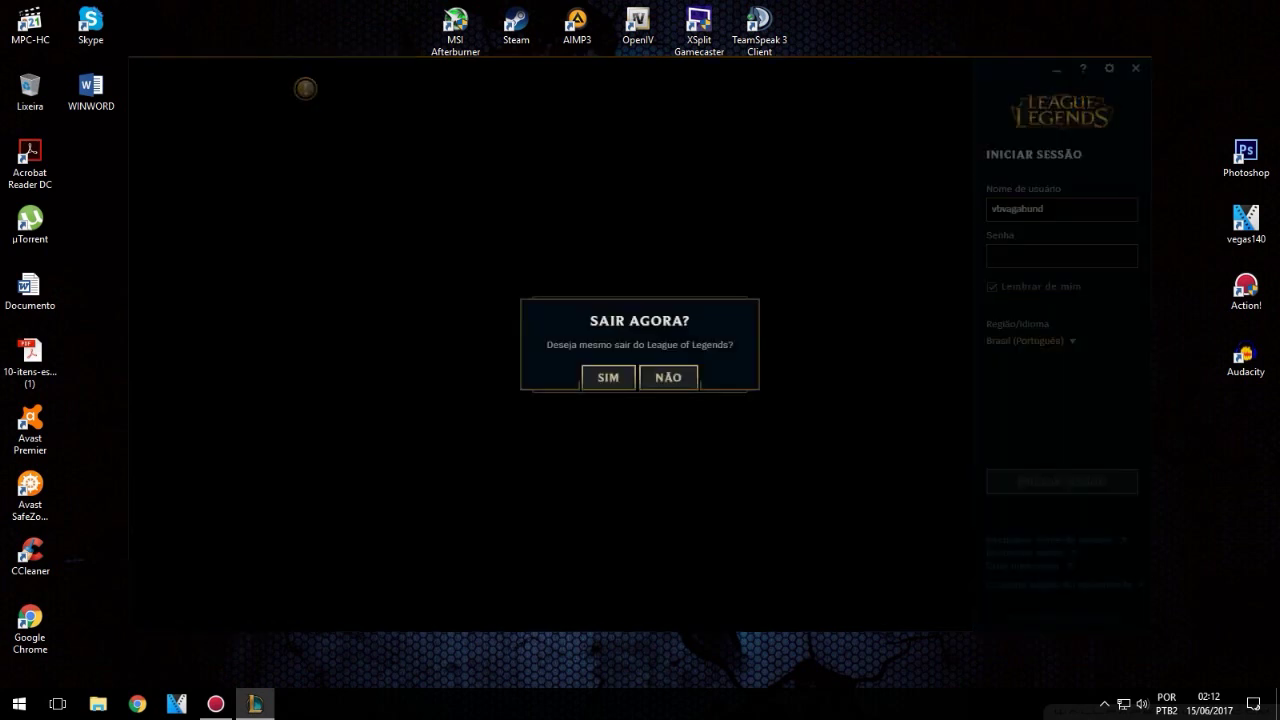
{"action": "key", "text": "Return"}
{"action": "right_click", "coordinate": [466, 183]}
{"action": "left_click", "coordinate": [530, 254]}
{"action": "left_click_drag", "start_coordinate": [287, 155], "coordinate": [360, 448]}
{"action": "mouse_move", "coordinate": [299, 347]}
{"action": "left_mouse_down"}
{"action": "mouse_move", "coordinate": [376, 467]}
{"action": "mouse_move", "coordinate": [988, 595]}
{"action": "left_mouse_up"}
{"action": "right_click", "coordinate": [986, 365]}
{"action": "left_click", "coordinate": [1030, 436]}
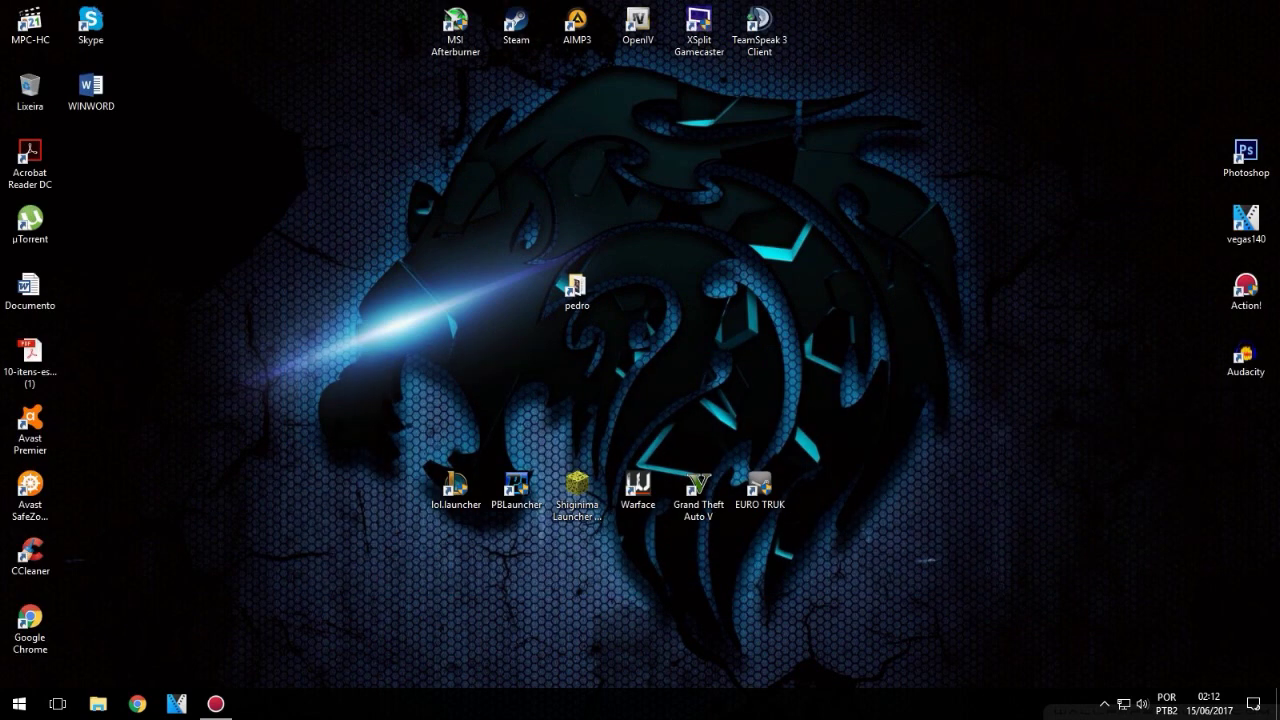
{"action": "right_click", "coordinate": [263, 148]}
{"action": "left_click", "coordinate": [300, 217]}
{"action": "left_click_drag", "start_coordinate": [294, 157], "coordinate": [368, 284]}
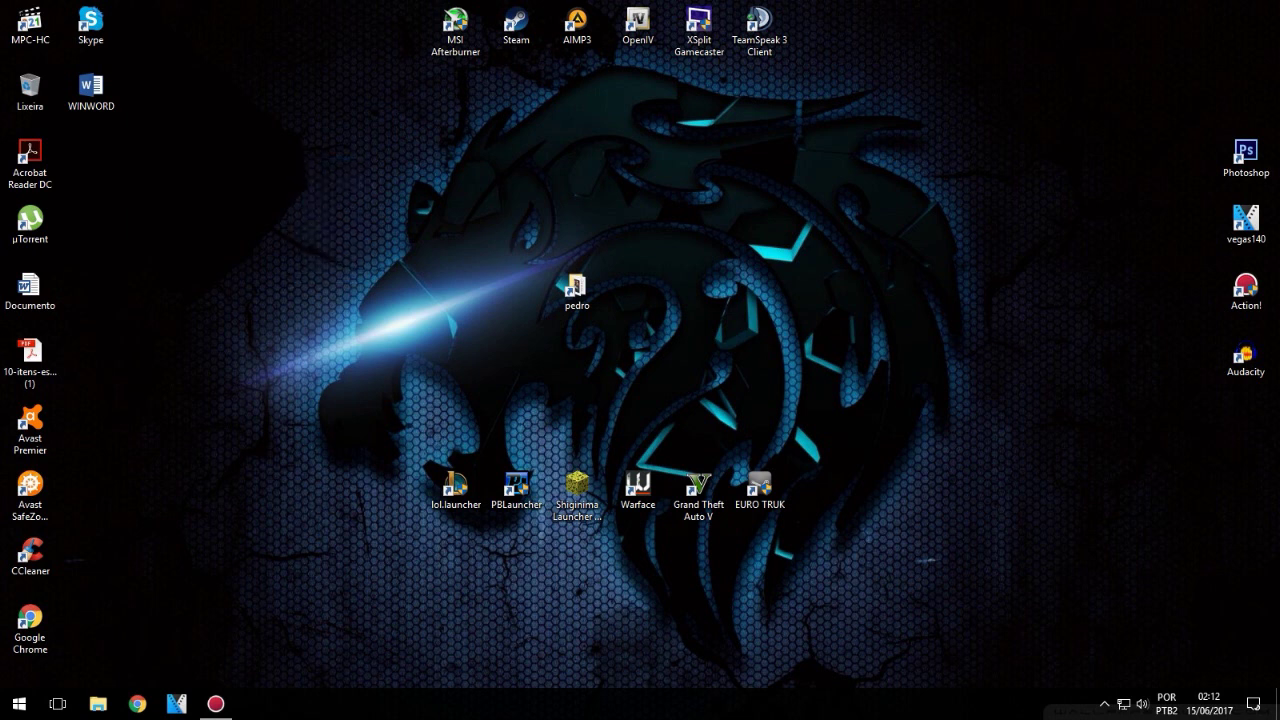